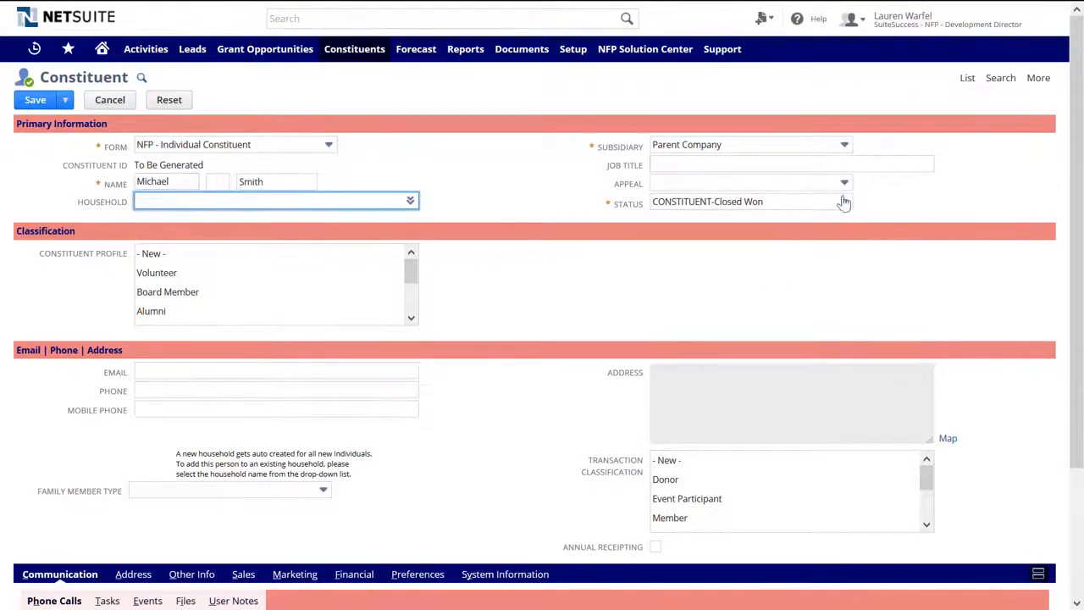
- Give the constituent job title Grant Coordinator, fill in their email and phone number, and save
click(822, 166)
text(Grant Coordin)
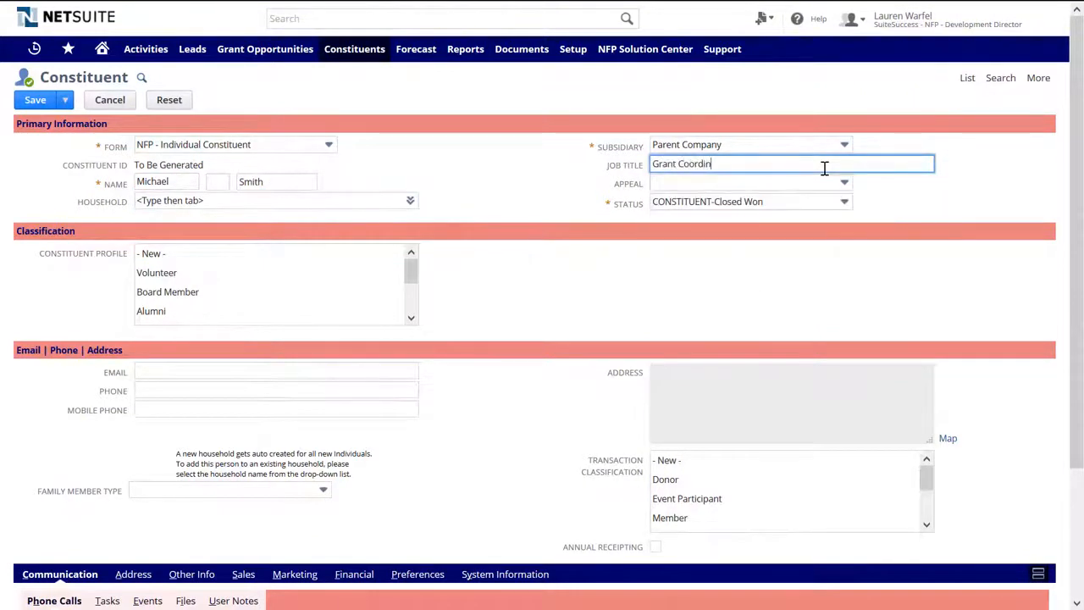
text(ator)
click(203, 371)
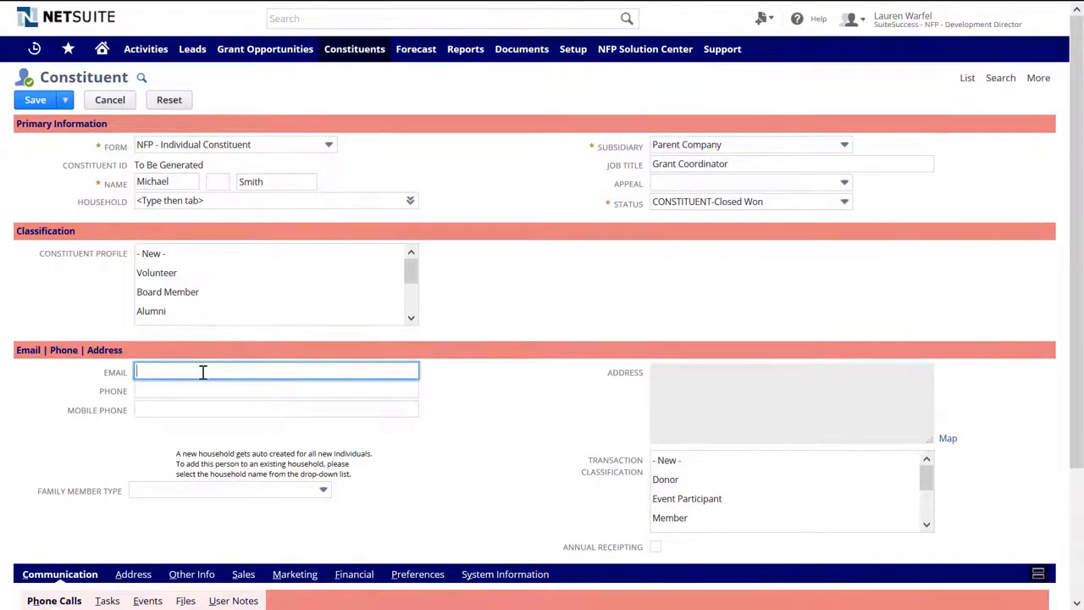
key(Tab)
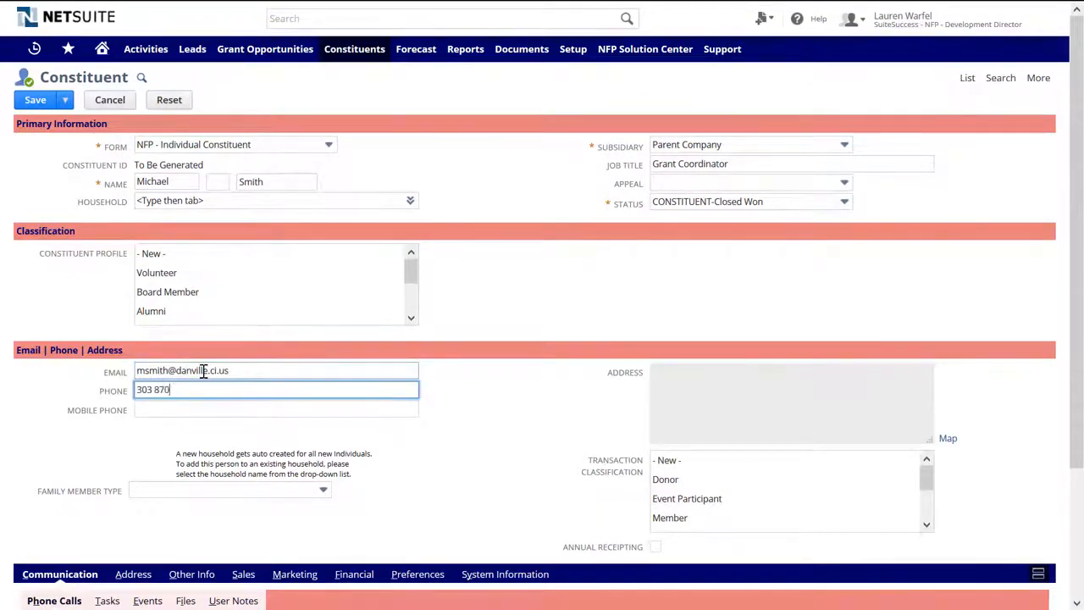
key(Tab)
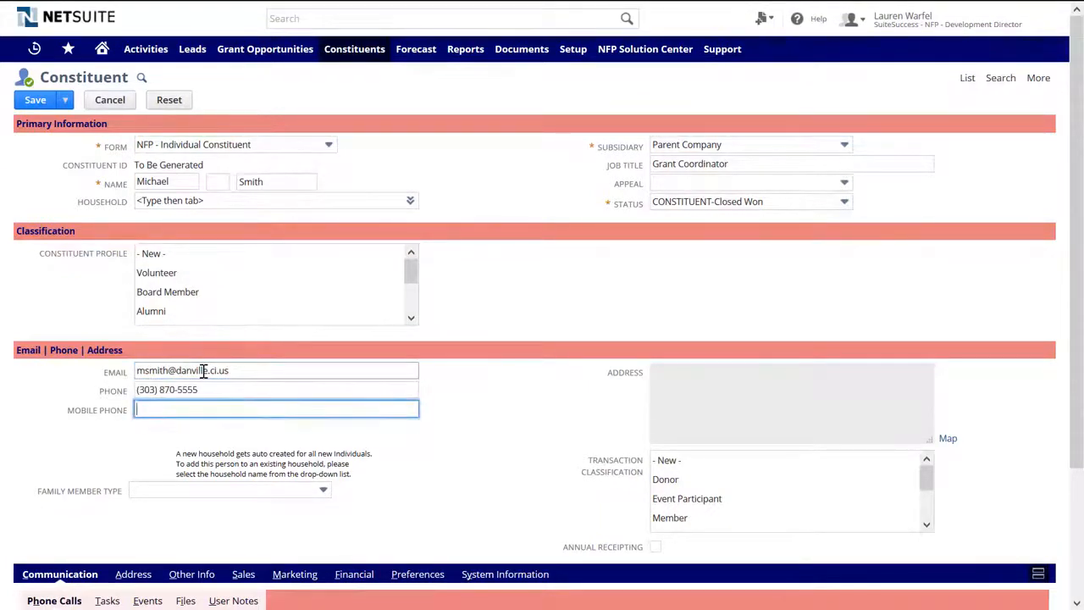
click(32, 102)
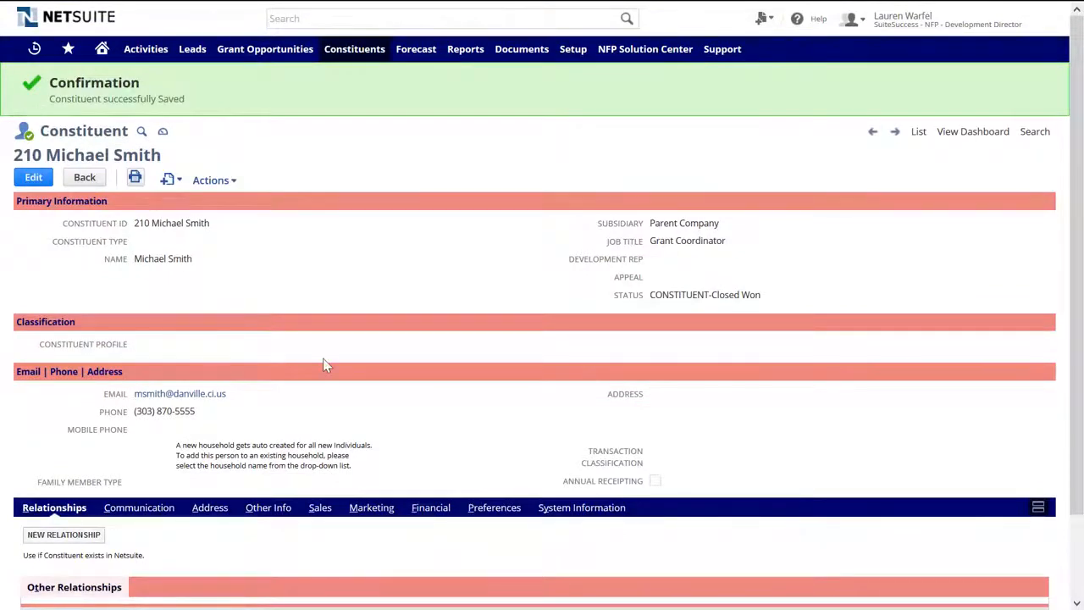
- Start a new relationship for the constituent targeting 63 City of Danville
scroll(324, 363, down, 2)
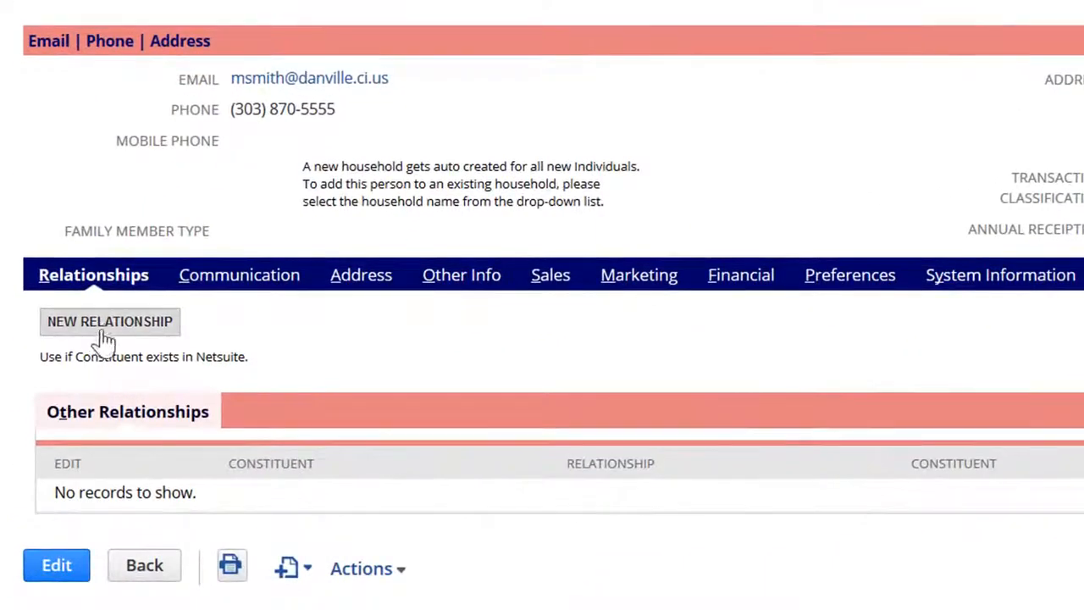
click(106, 331)
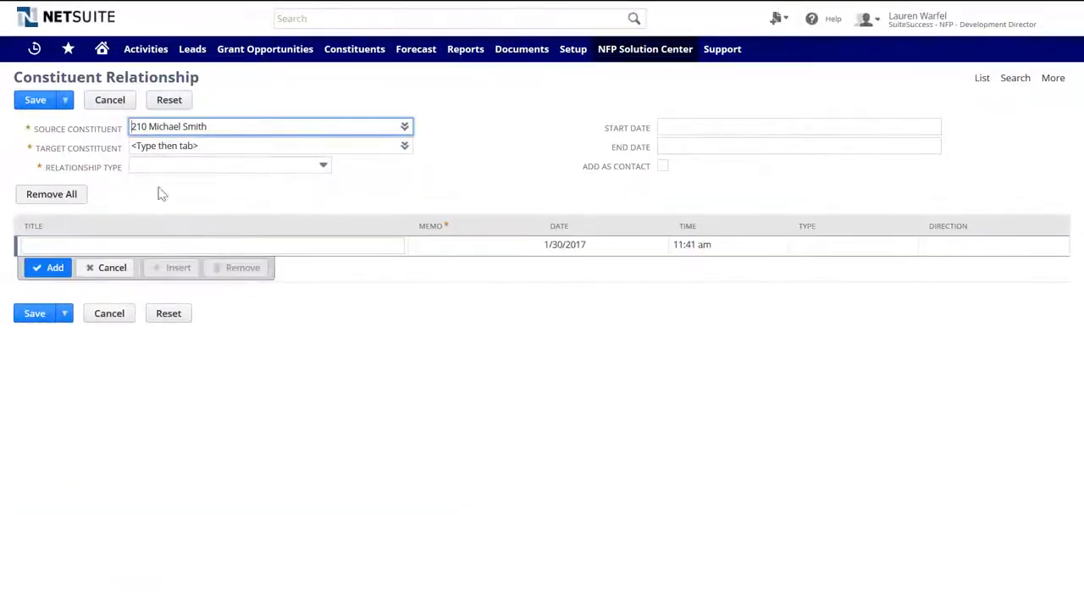
click(163, 148)
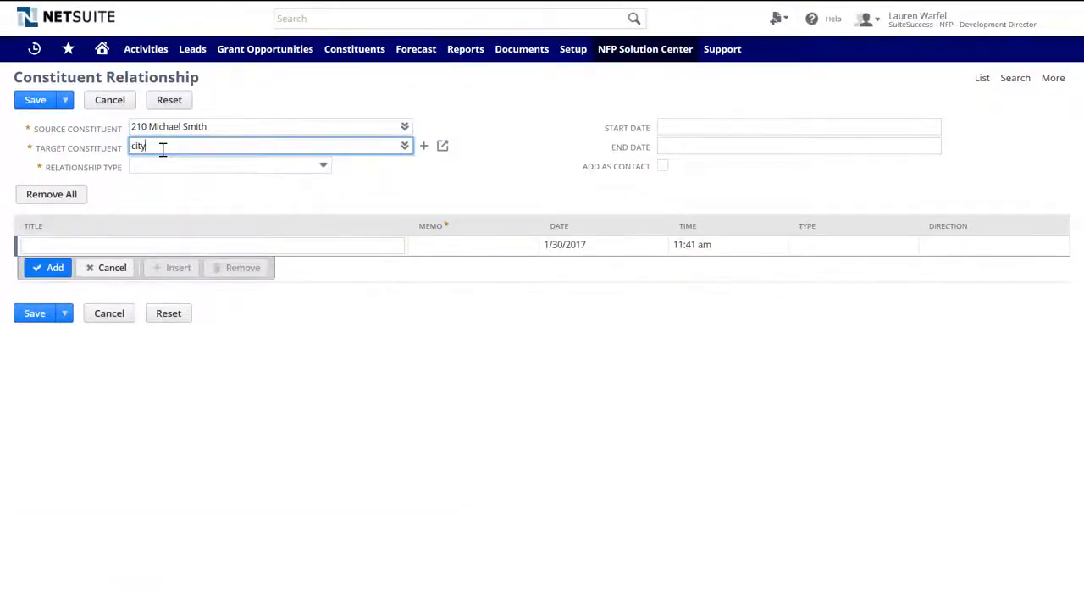
text(city of)
key(Tab)
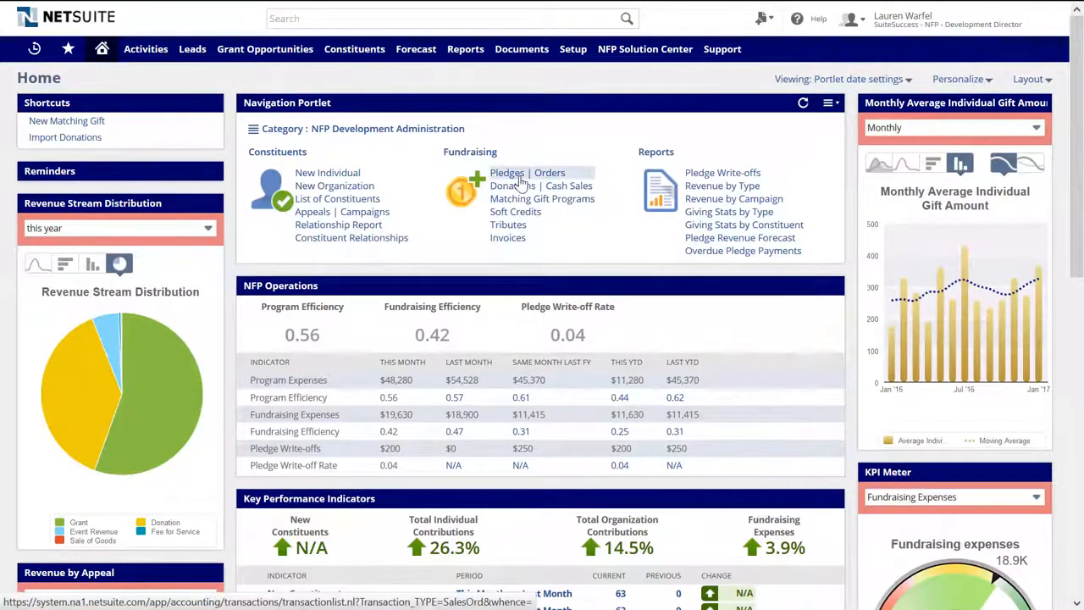
- Start a new pledge order for constituent 84 Danville Pets with appeal 16 Pet Parade
mouse_move(637, 53)
mouse_move(682, 201)
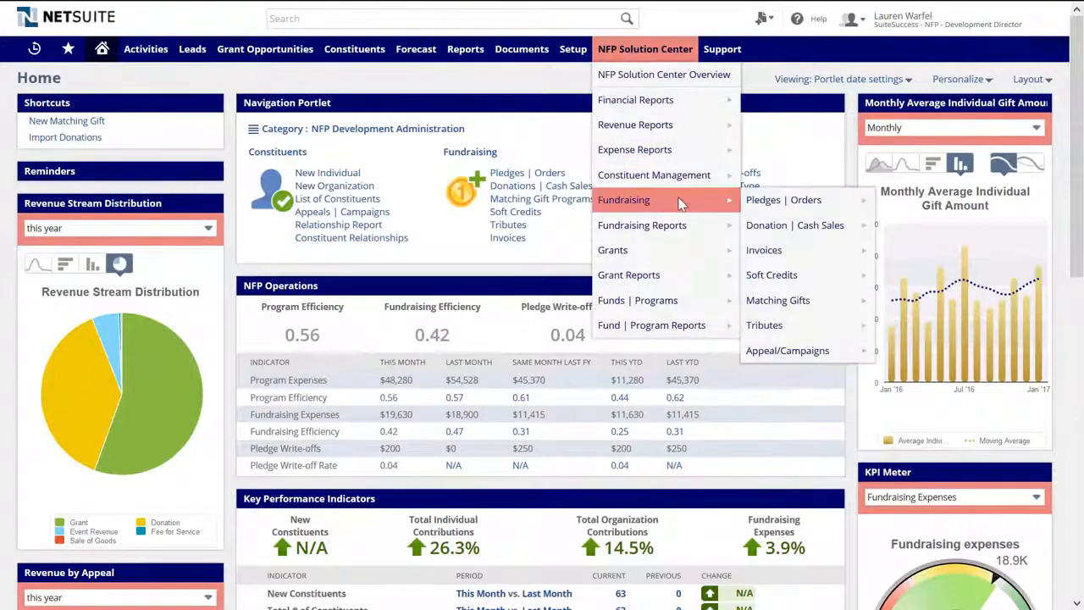
mouse_move(803, 208)
click(889, 200)
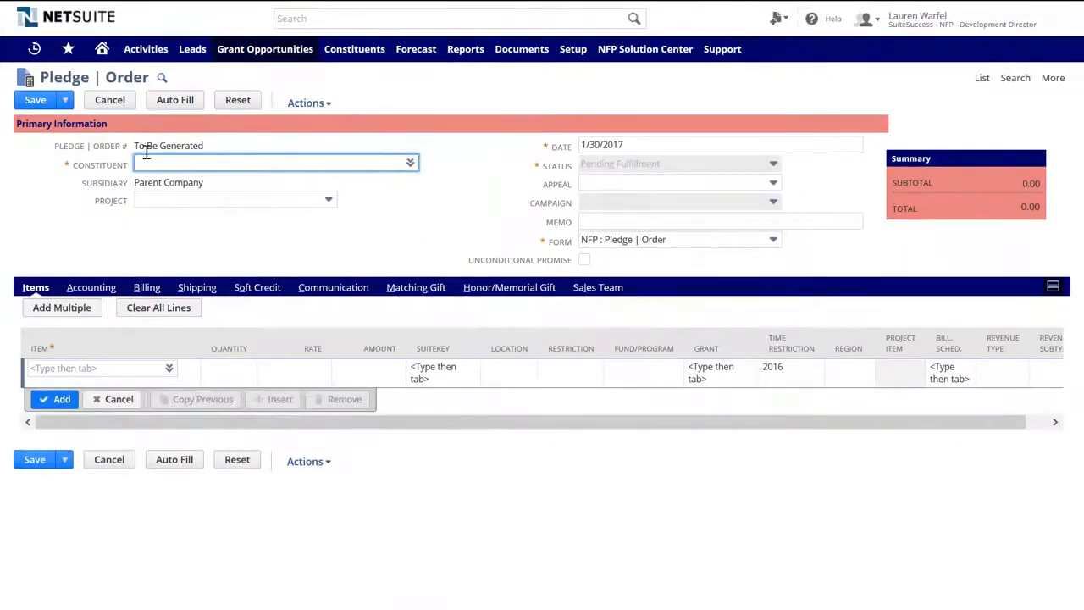
text(danvill)
key(Tab)
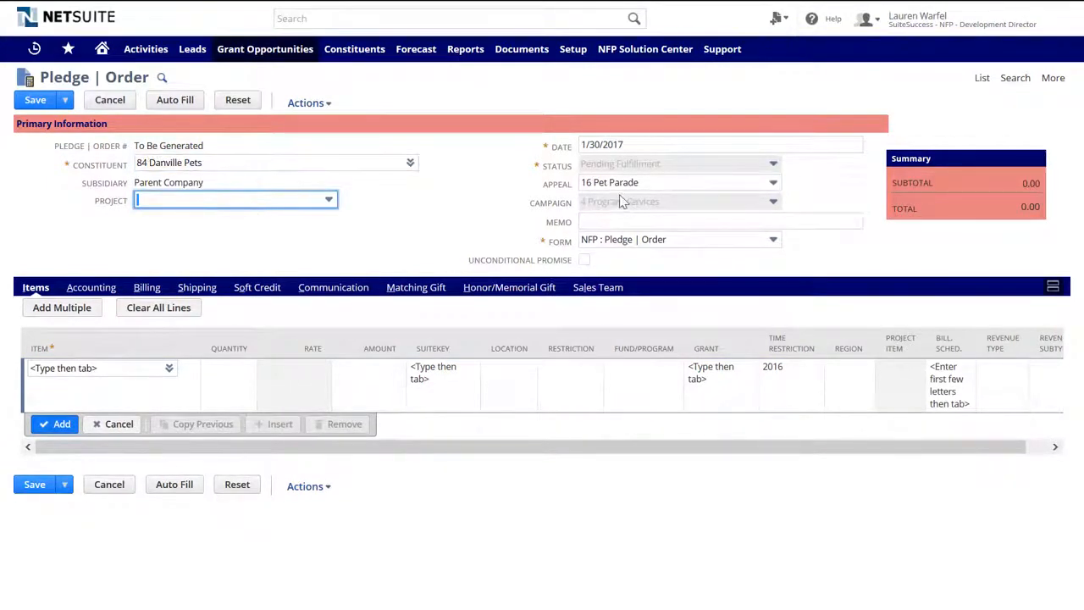
click(641, 186)
click(641, 202)
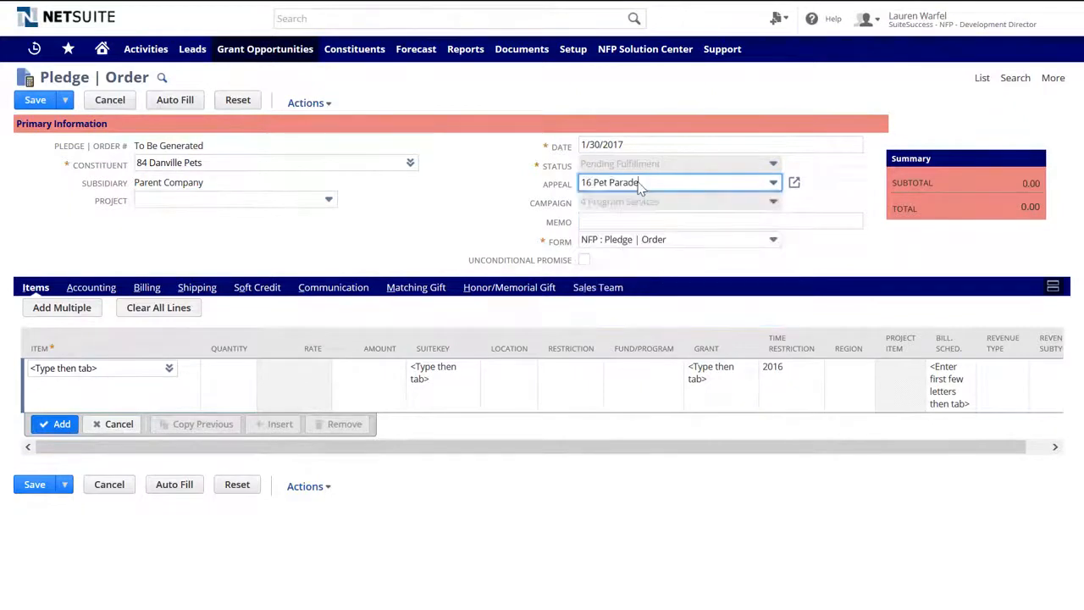
- Enter an Organization Pledge line item with amount 10,000.00
click(142, 368)
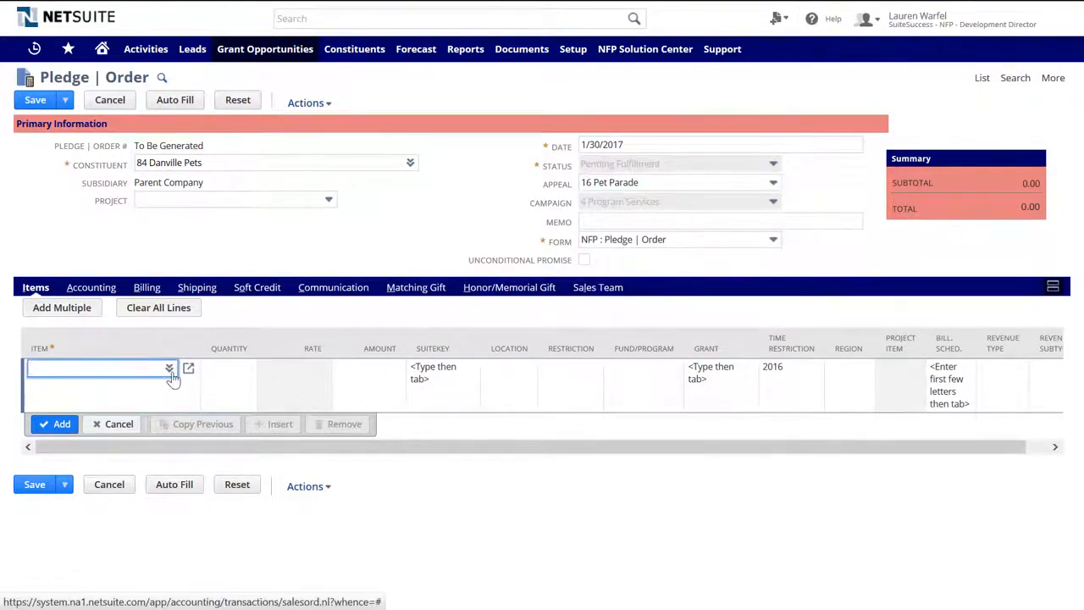
text(org)
key(Tab)
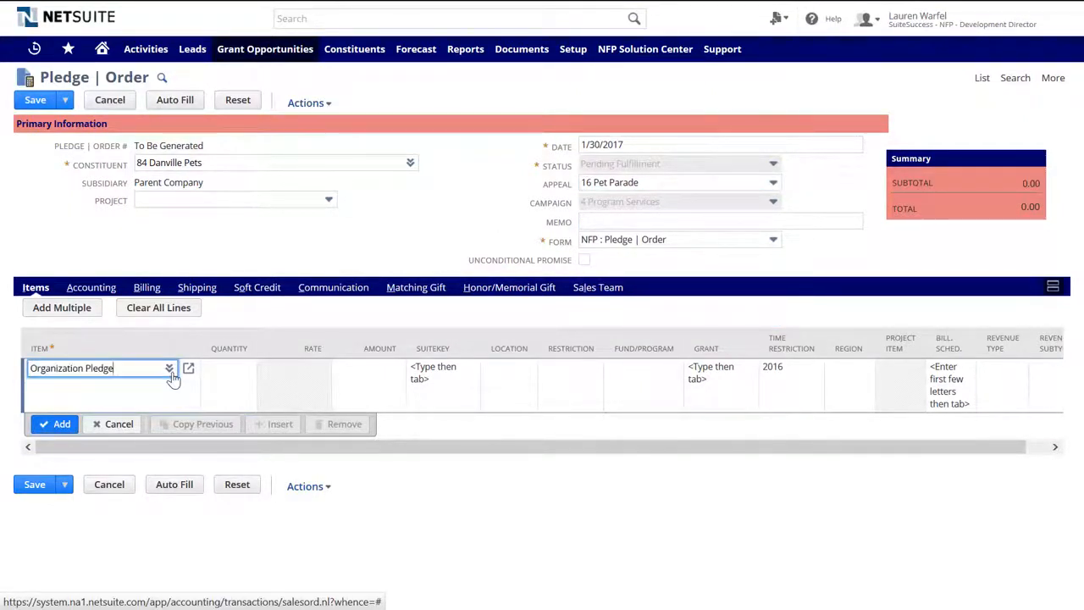
key(Tab)
key(Tab)
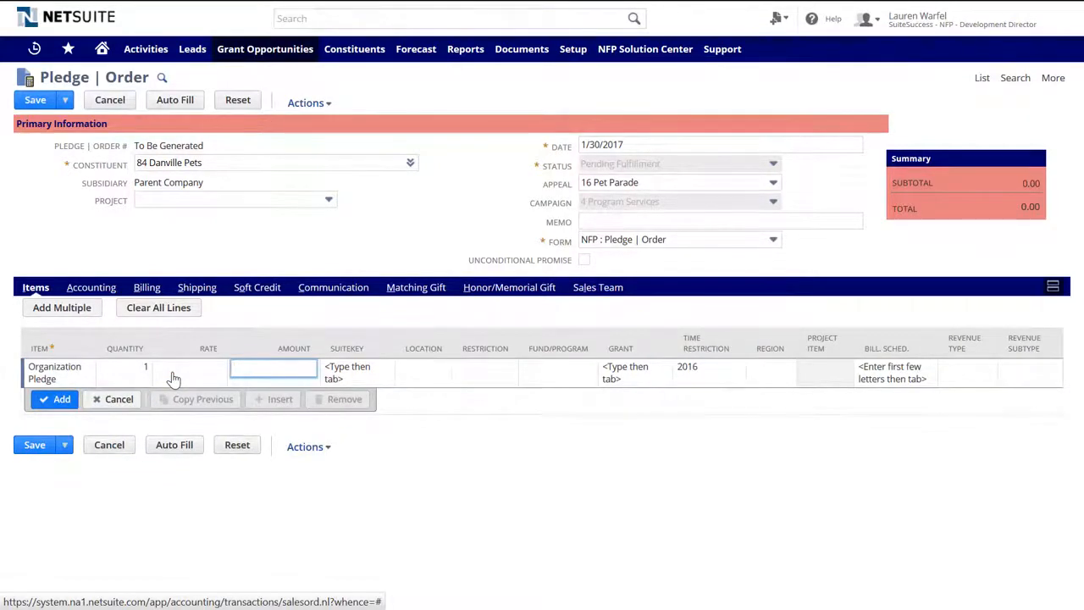
text(10,000)
key(Tab)
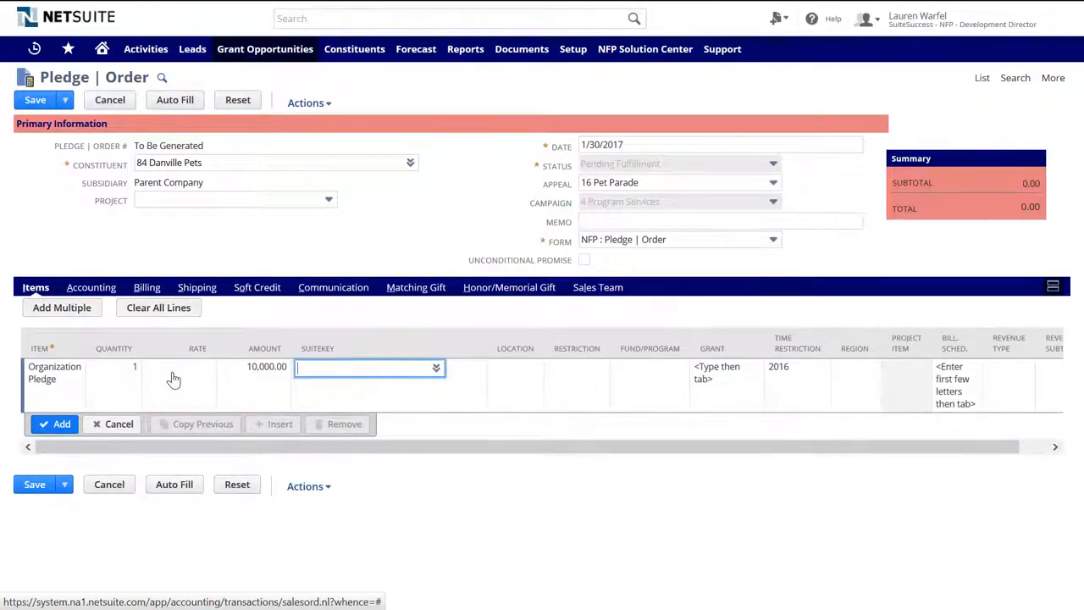
- Set the line to Abandoned Pets, grant CI-UT-MY-002, restriction 2017, subtype Pledge; add it and save
click(627, 375)
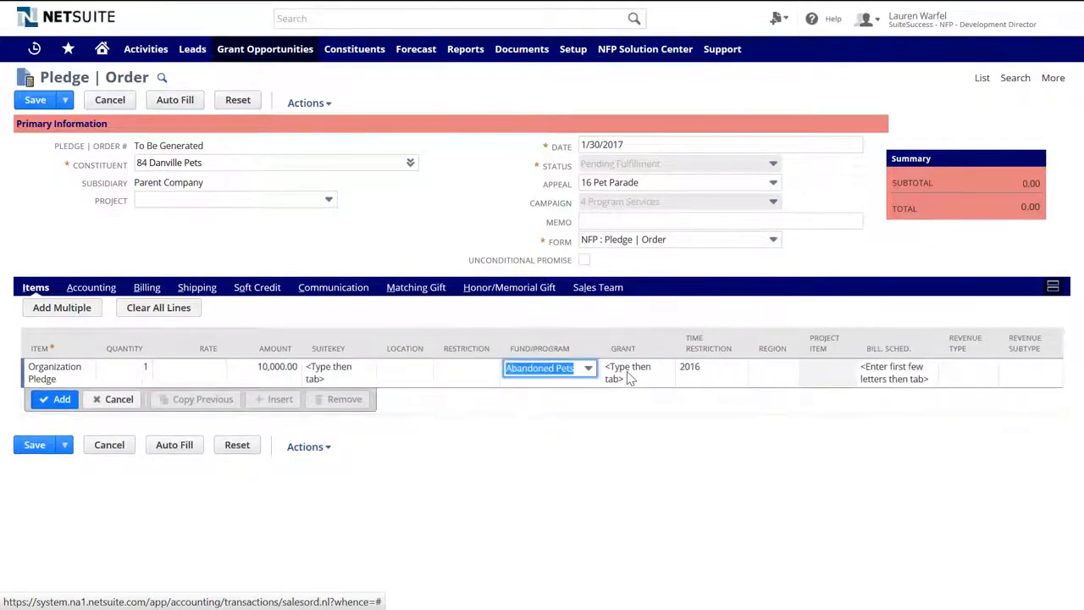
click(626, 375)
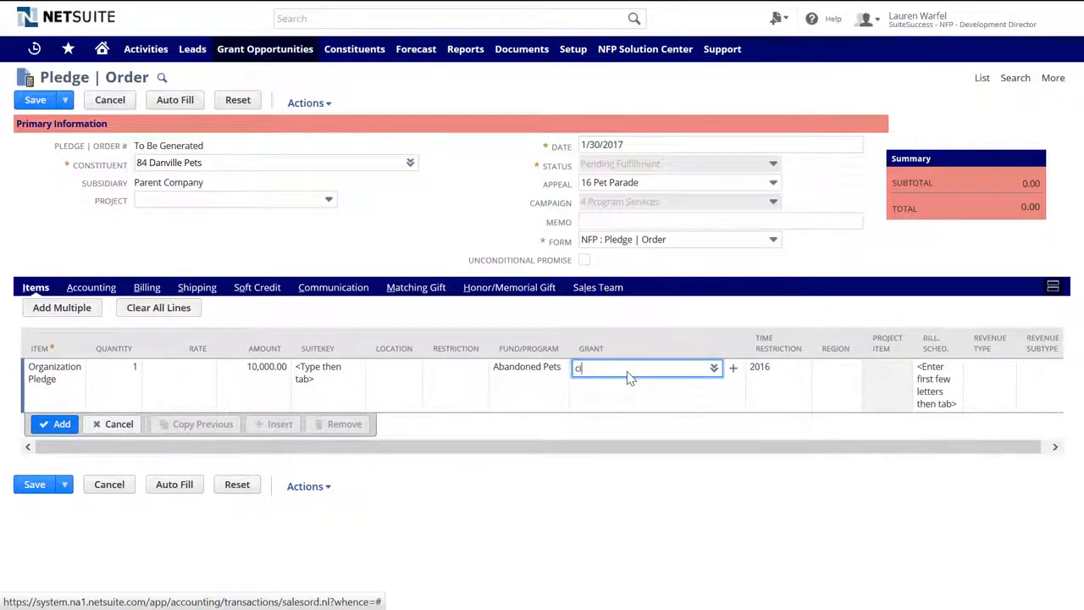
text(ci-ut)
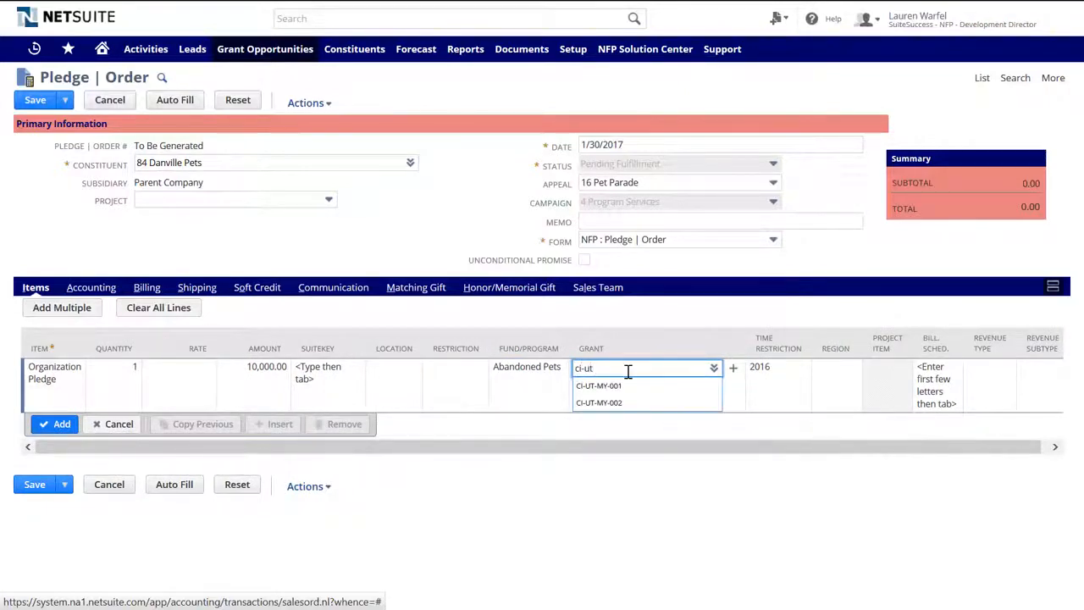
click(627, 402)
key(Tab)
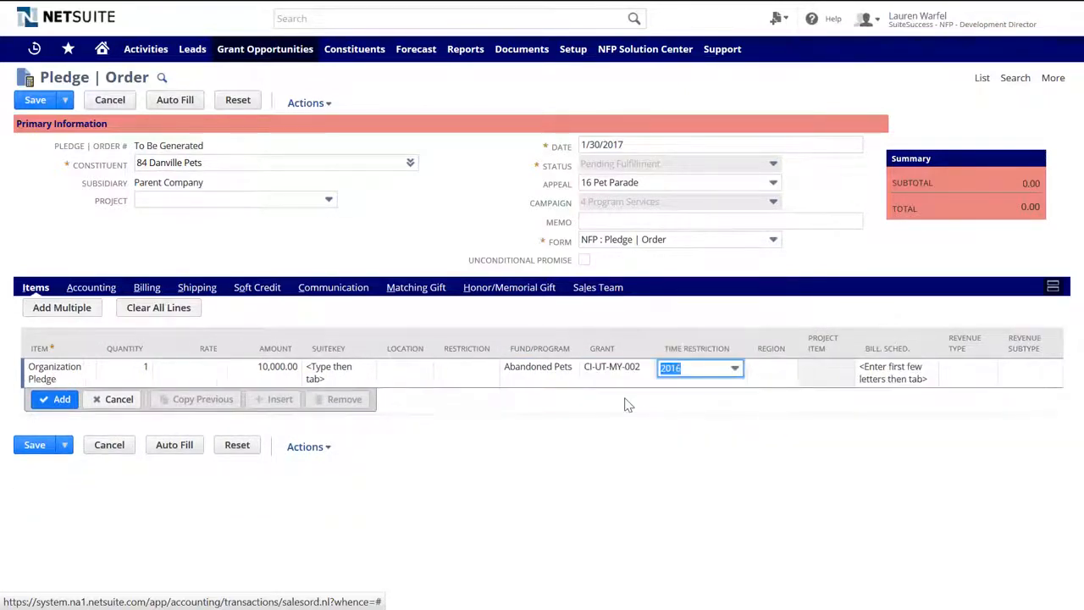
key(Down)
key(Tab)
key(Tab)
key(Tab)
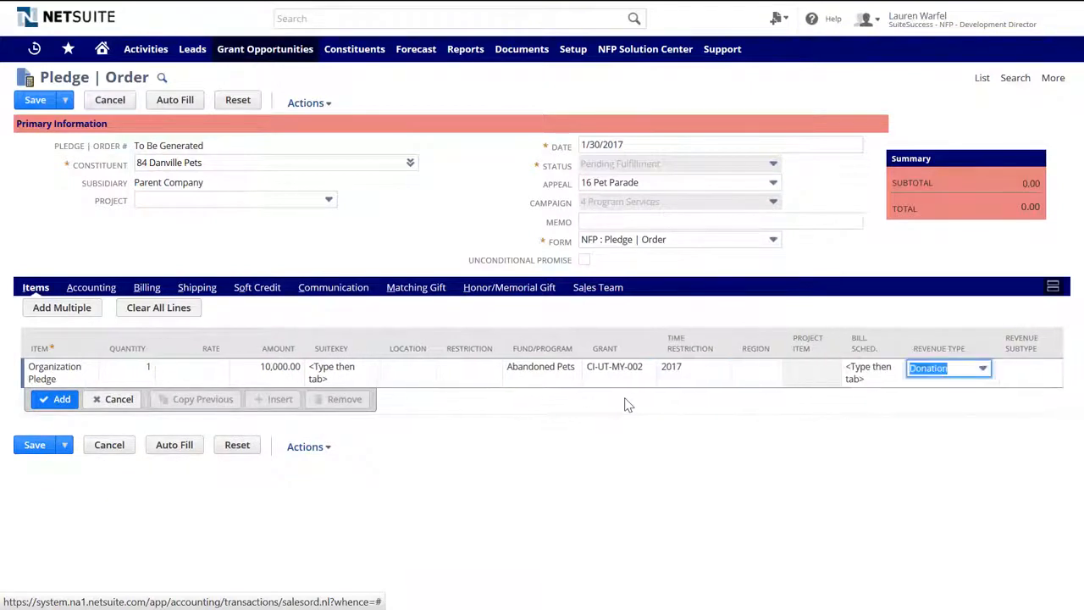
key(Tab)
key(Down)
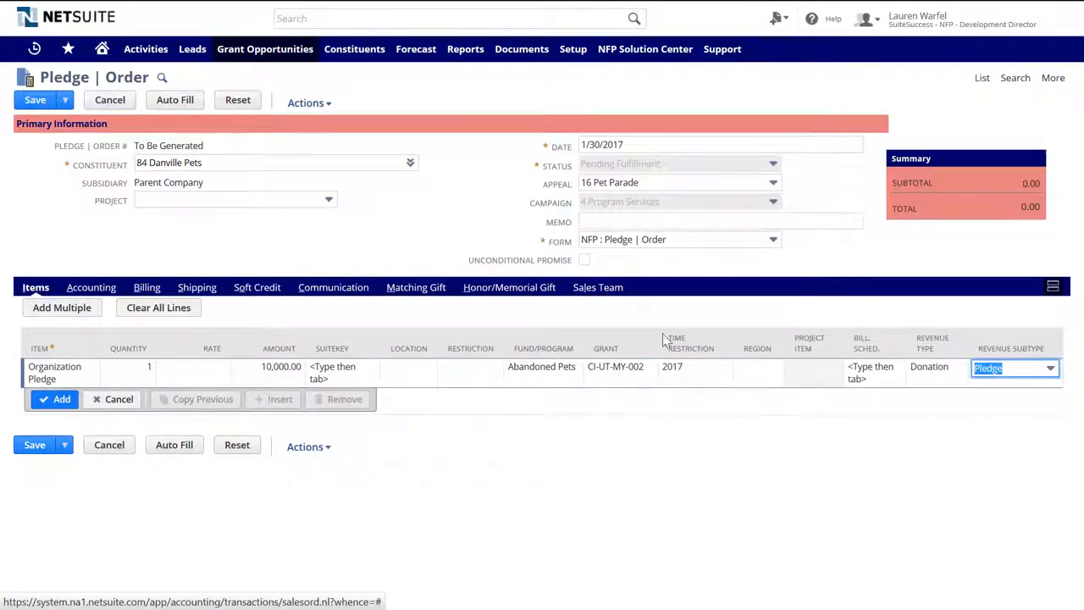
click(66, 403)
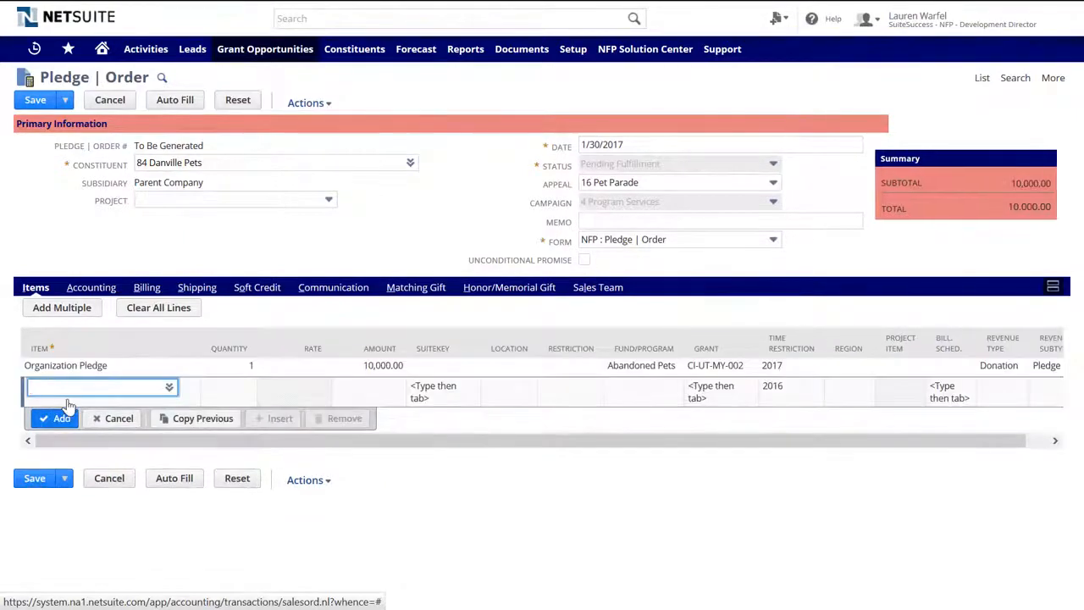
click(38, 100)
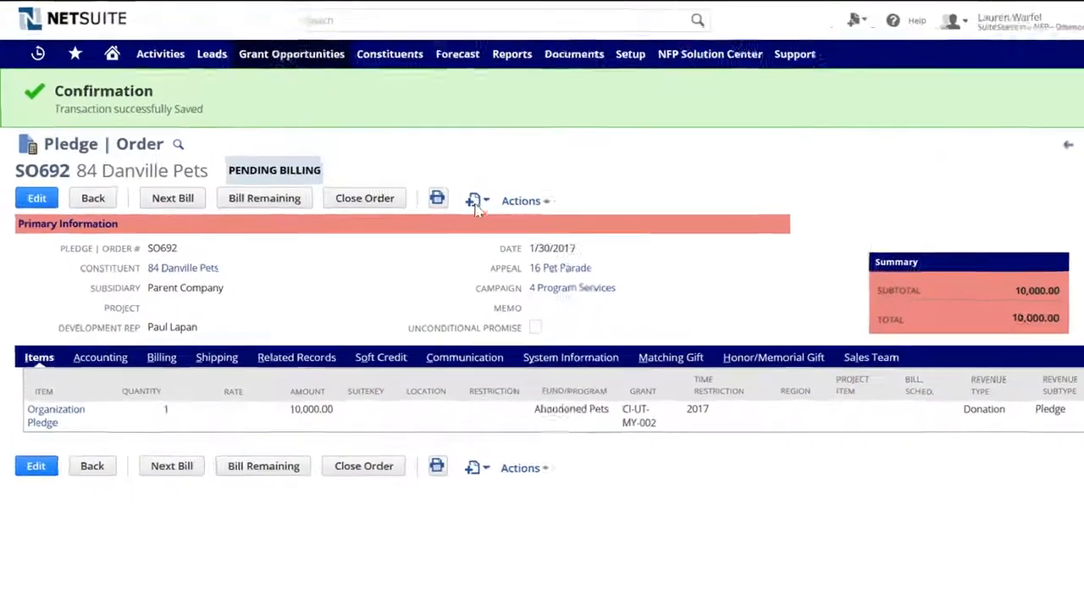
- Create a task titled Danville Pets Conditional Grant, notifying the assignee by email, with High priority
mouse_move(432, 187)
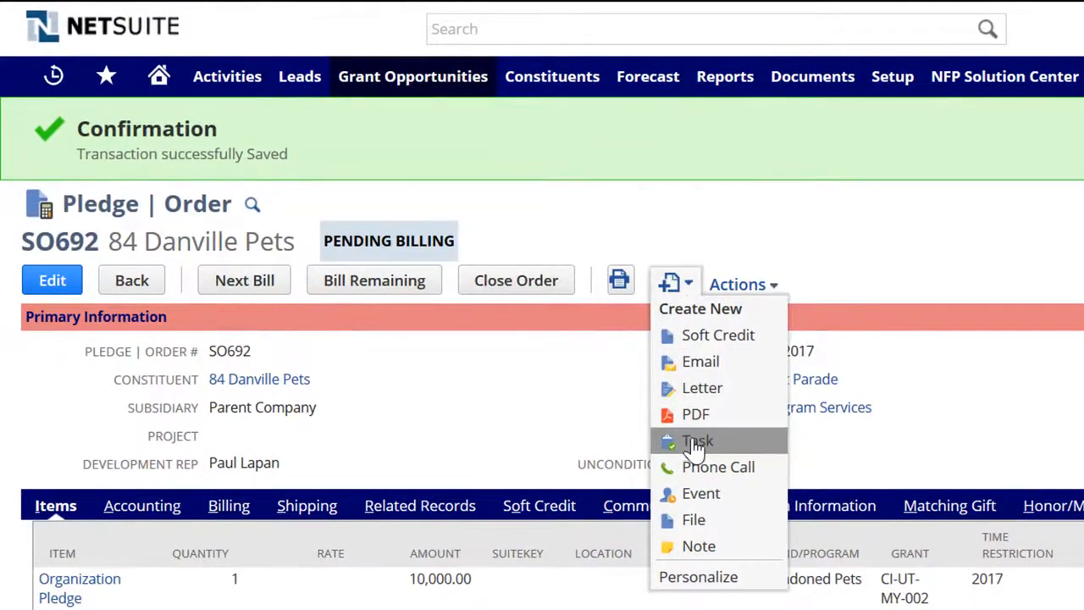
click(677, 427)
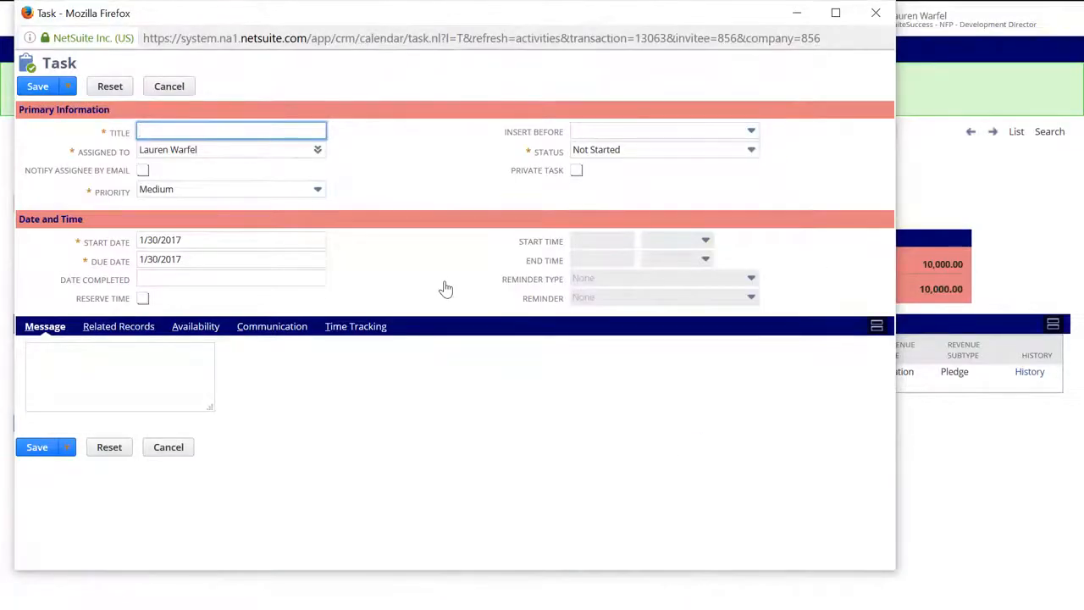
text(Danville Pets)
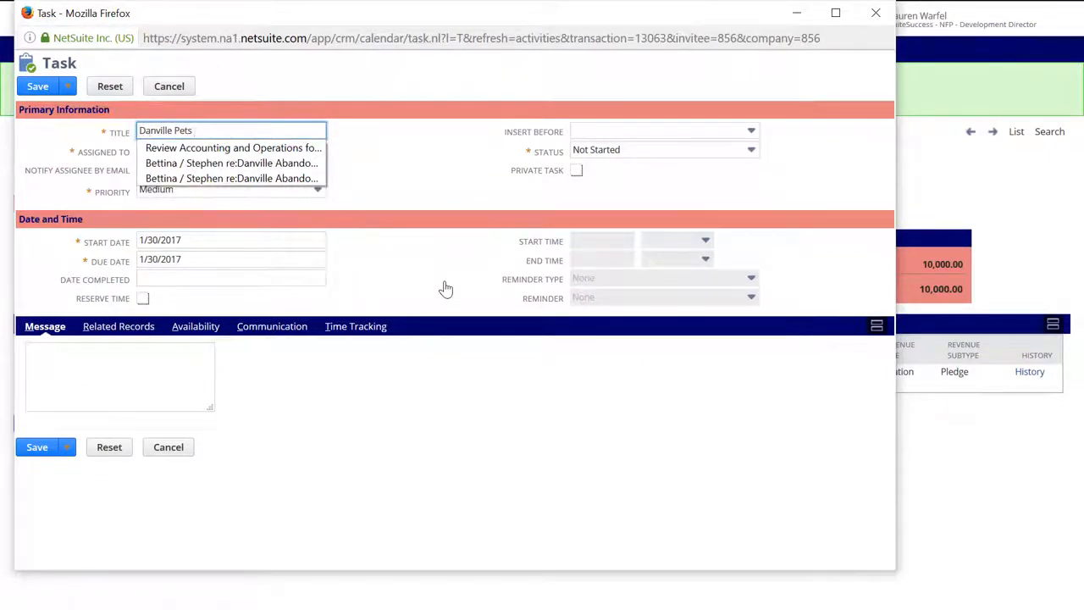
text( Conditional Grant)
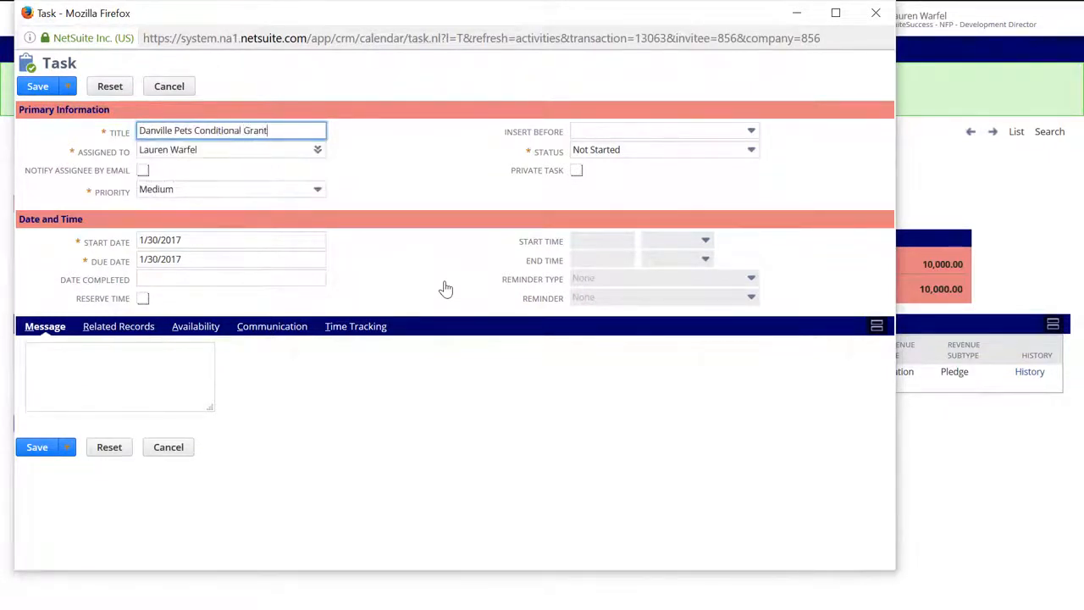
key(Tab)
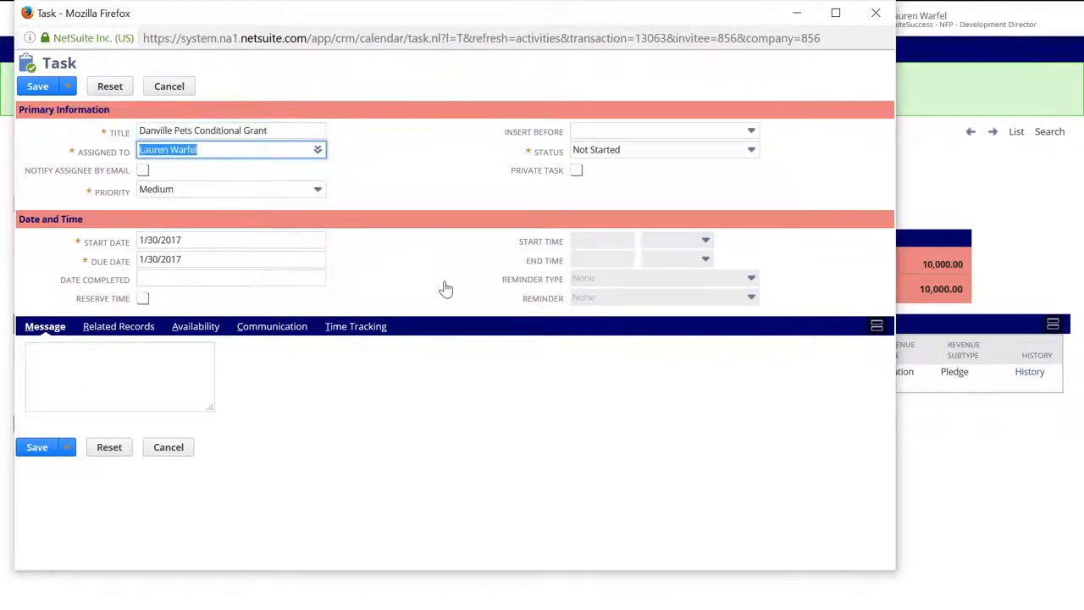
click(143, 171)
click(178, 190)
click(197, 269)
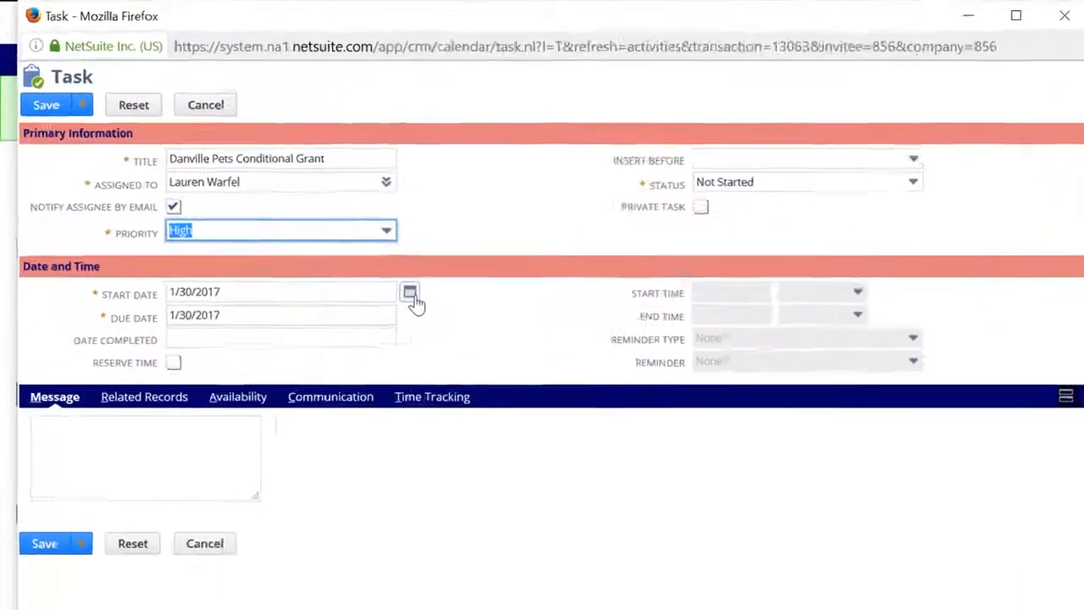
- Date the task 2/1/2017 with the message 'Check for $10K matching prior to billing'
click(336, 241)
click(401, 503)
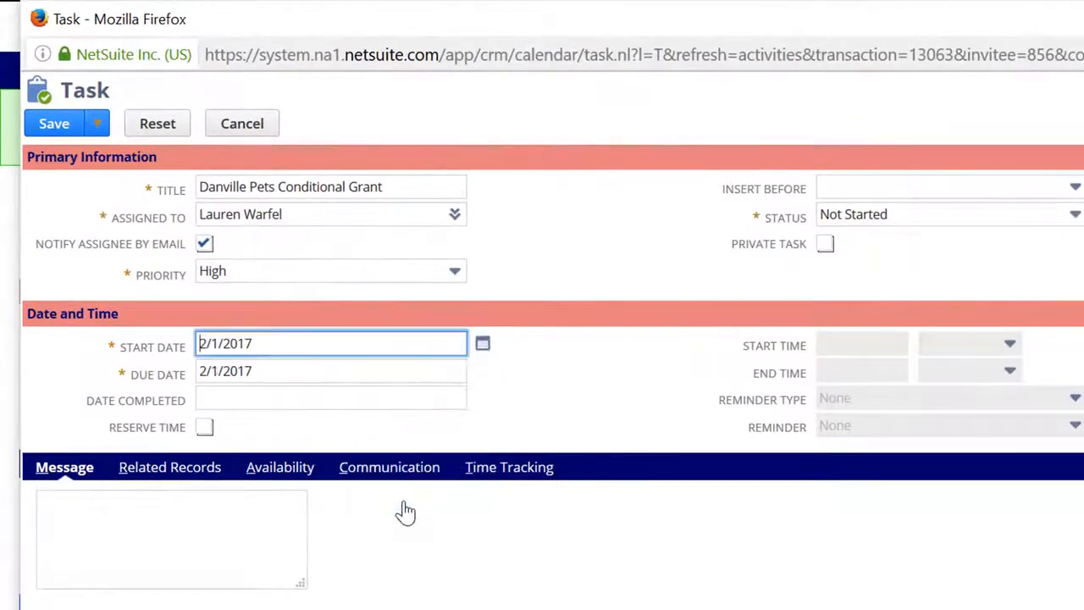
click(218, 539)
text(C)
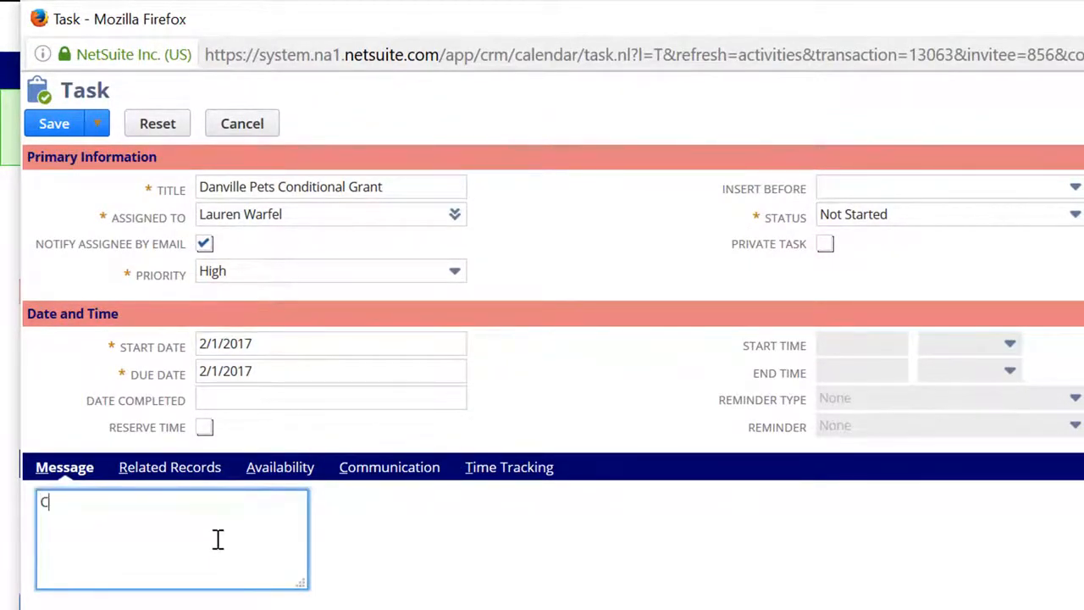
text(heck for $10)
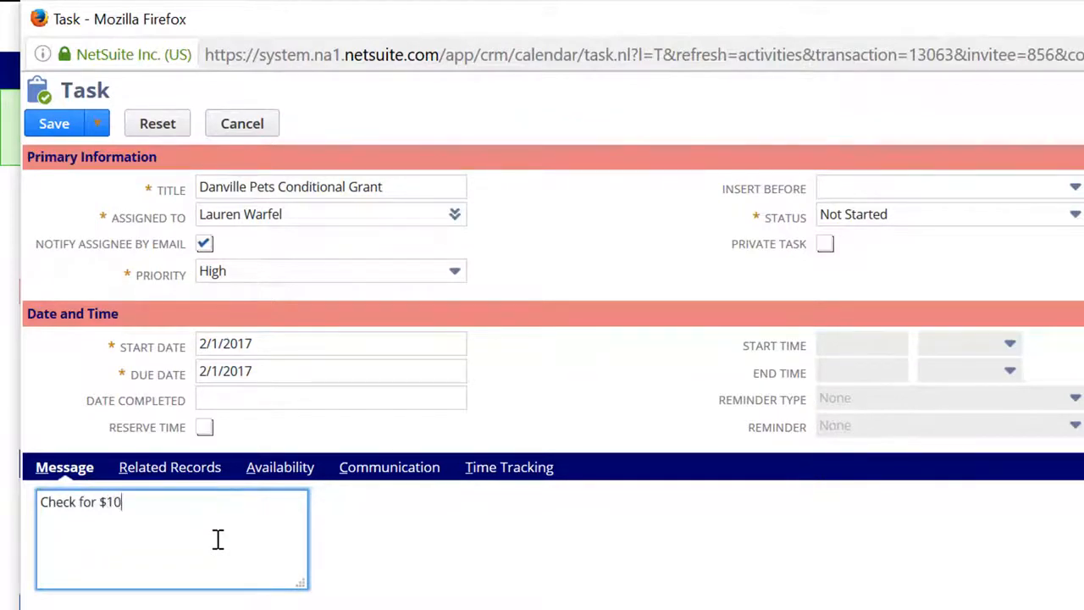
text(K matching prior to billing.)
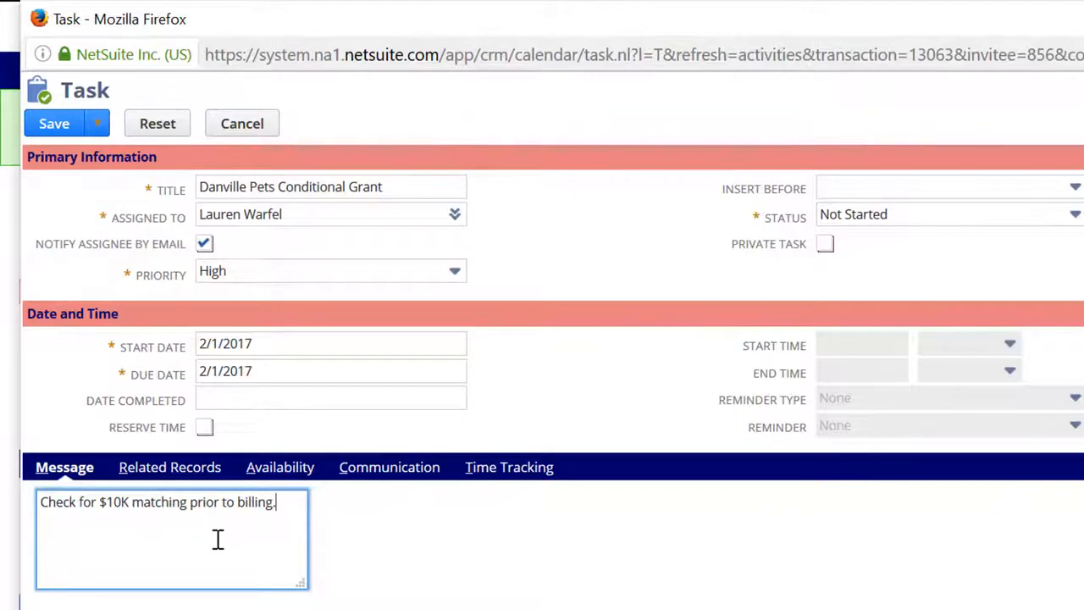
key(Tab)
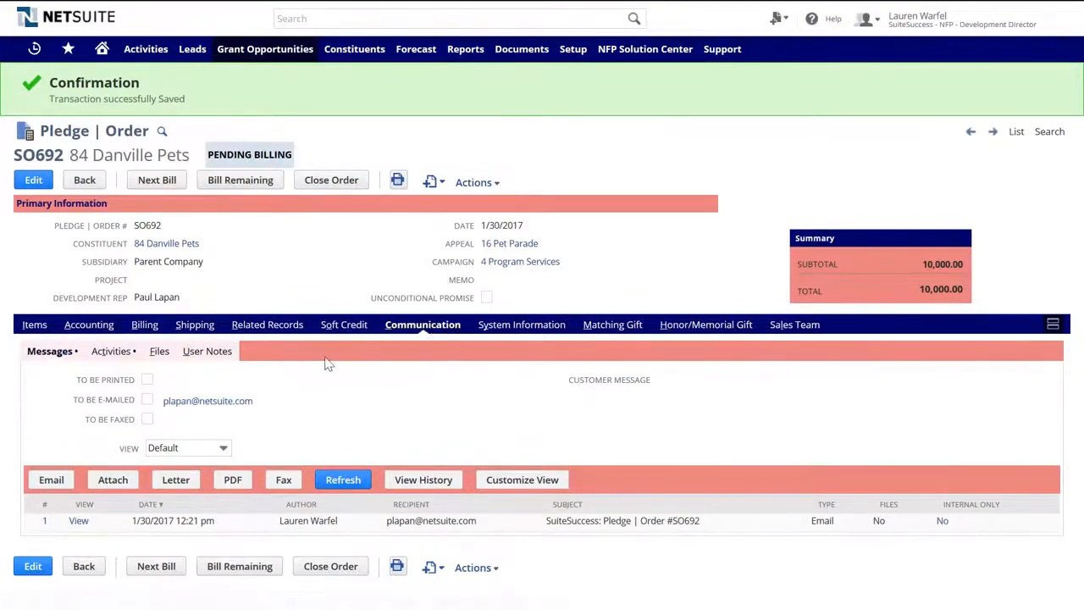
- Open the Matching Gift Programs list showing Future Vision Matching 2016
click(119, 353)
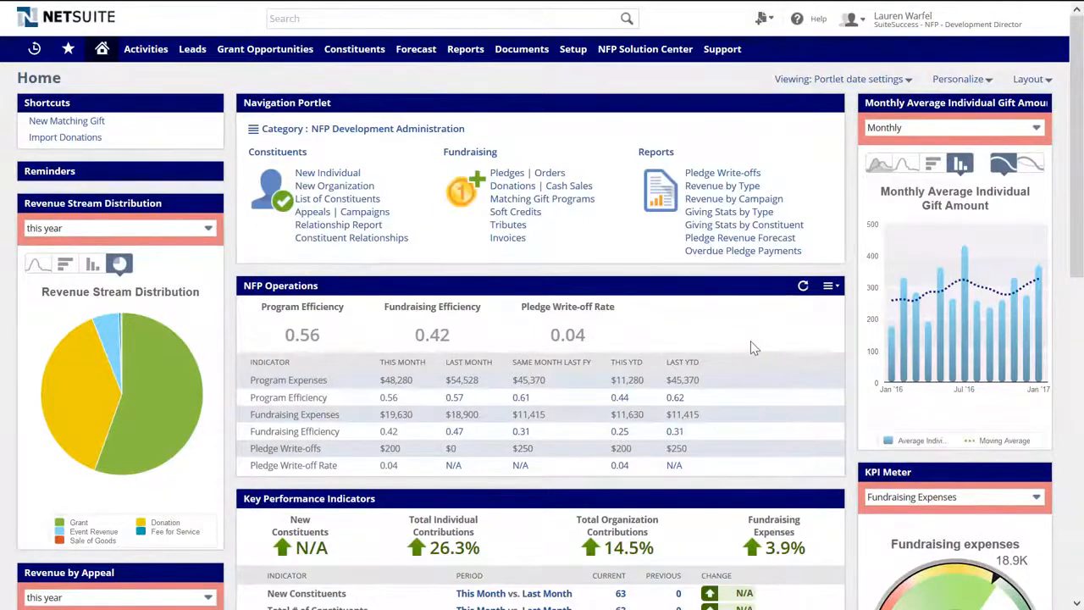
click(542, 201)
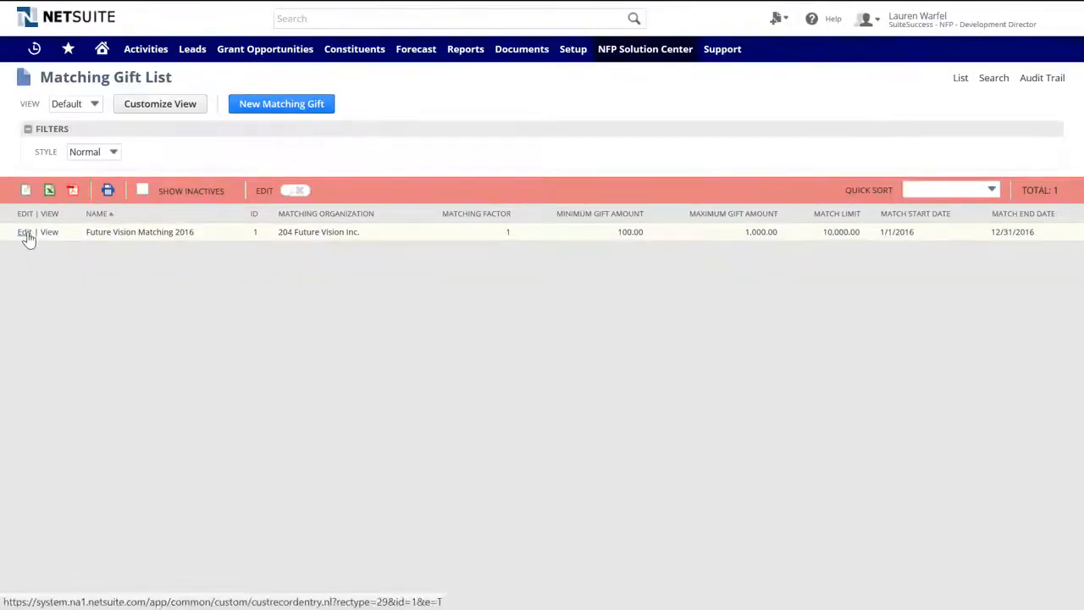
- Edit the 2016 matching program and rename it Future Vision Matching 2017
click(25, 233)
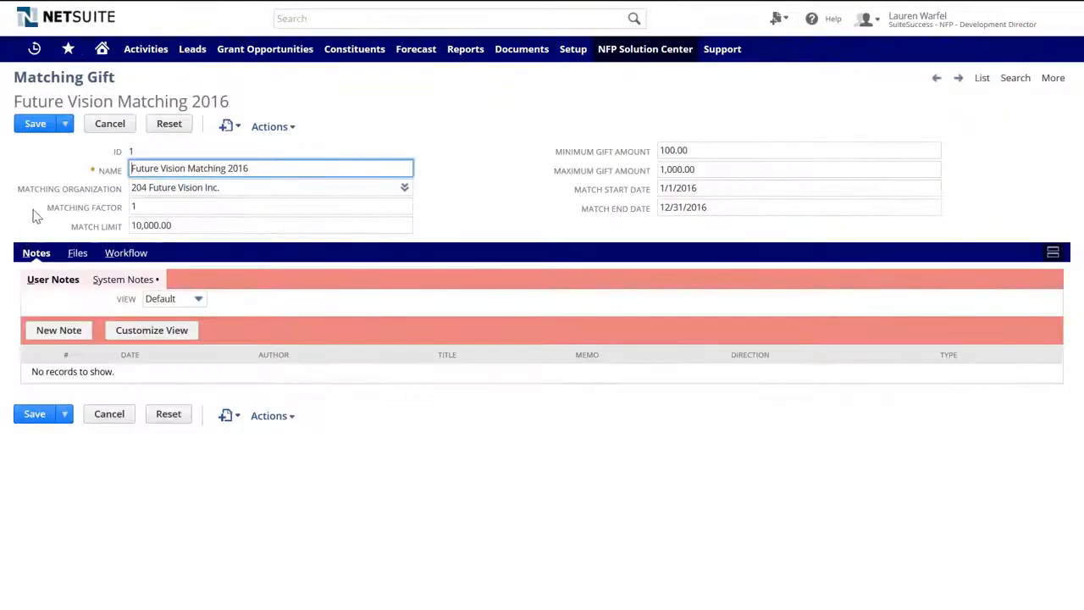
click(252, 168)
key(BackSpace)
key(BackSpace)
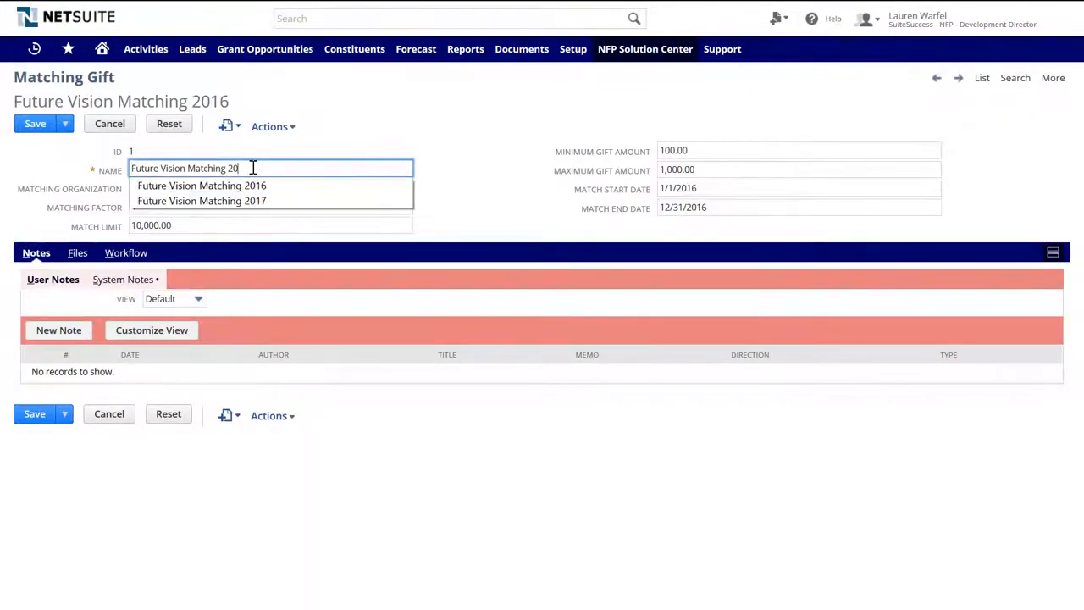
text(7)
key(BackSpace)
text(17)
key(Tab)
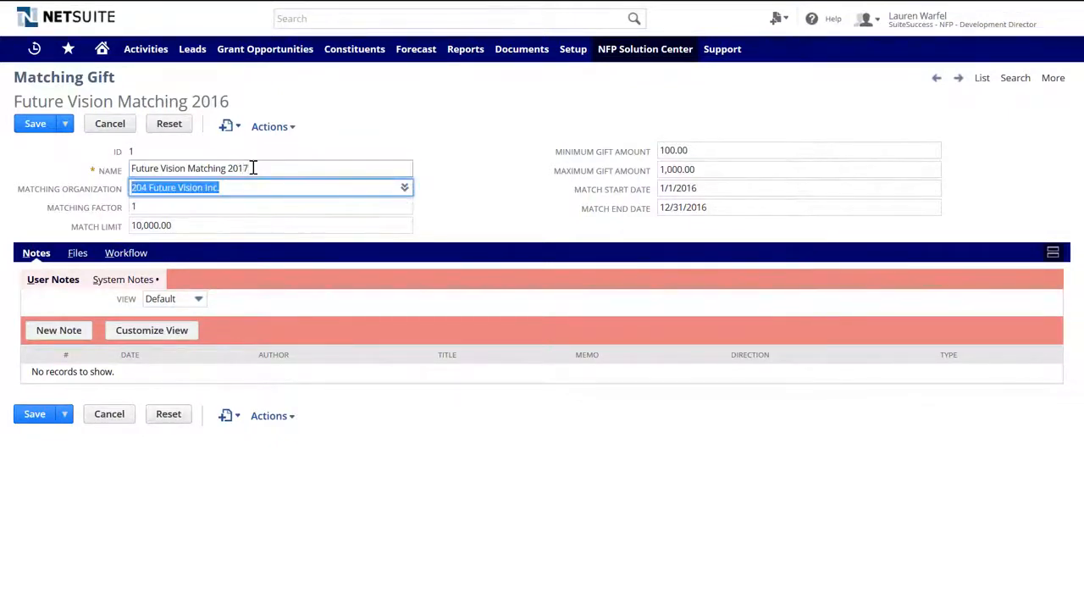
- Change the dates to 1/1/2017–12/31/2017, save as a new program, and return to the list
click(706, 188)
key(BackSpace)
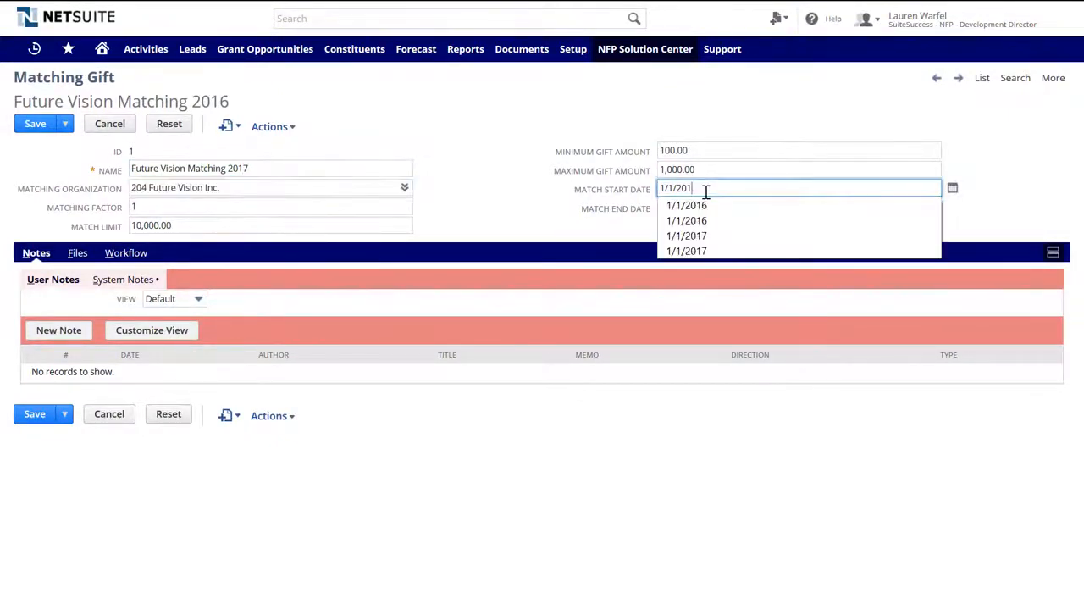
text(7)
key(Tab)
key(Right)
key(BackSpace)
text(7)
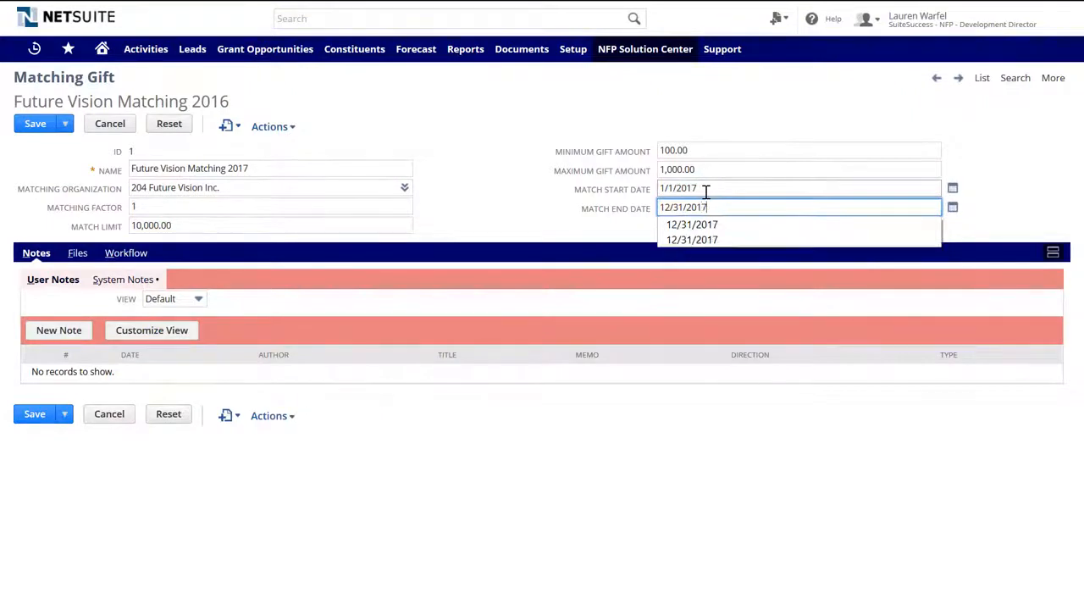
key(Tab)
mouse_move(64, 123)
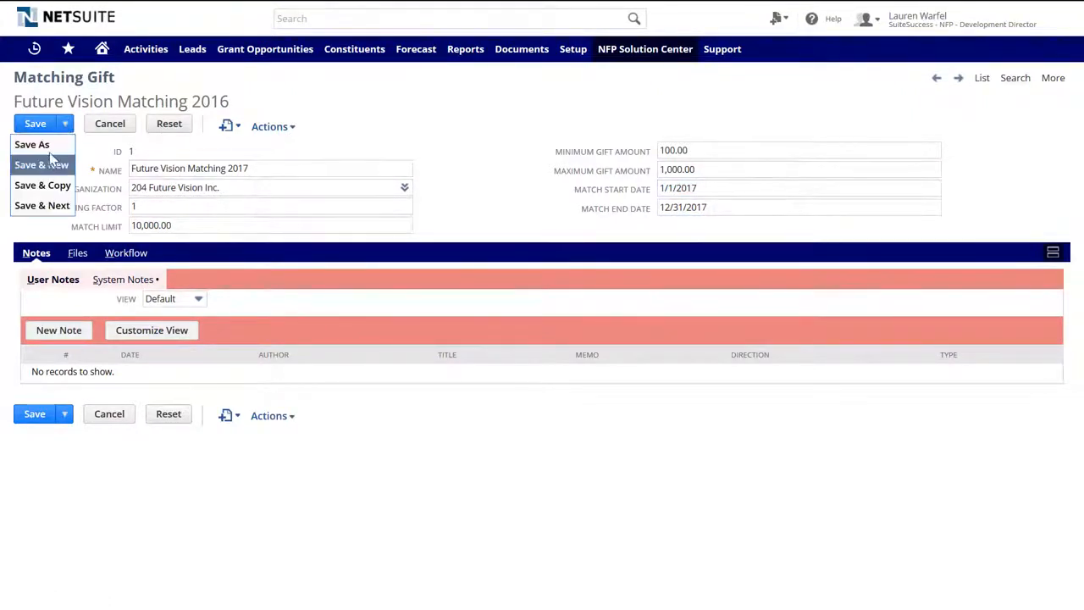
click(42, 151)
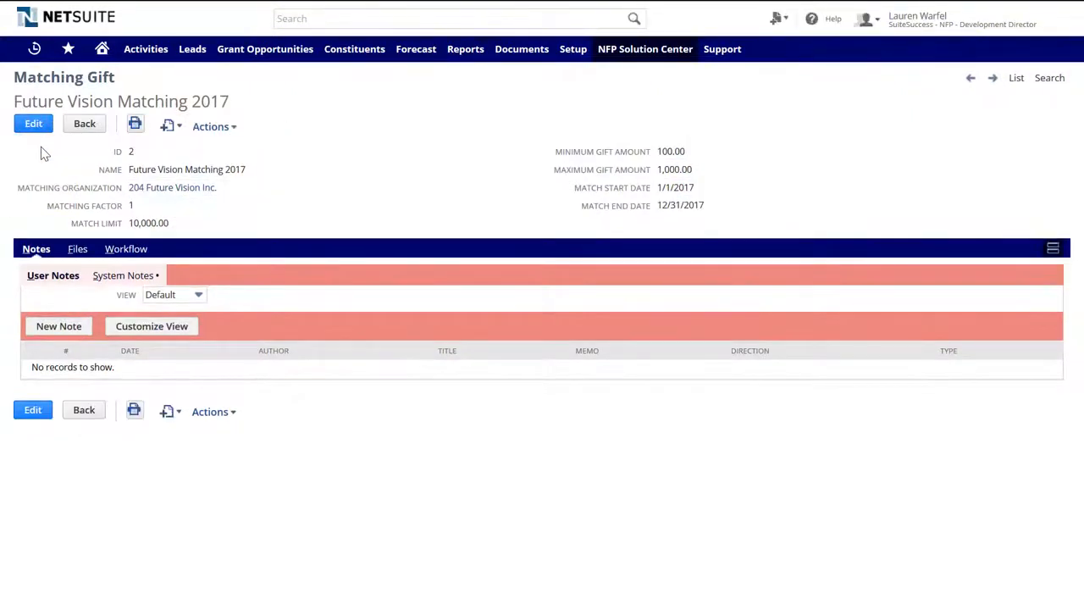
click(1017, 78)
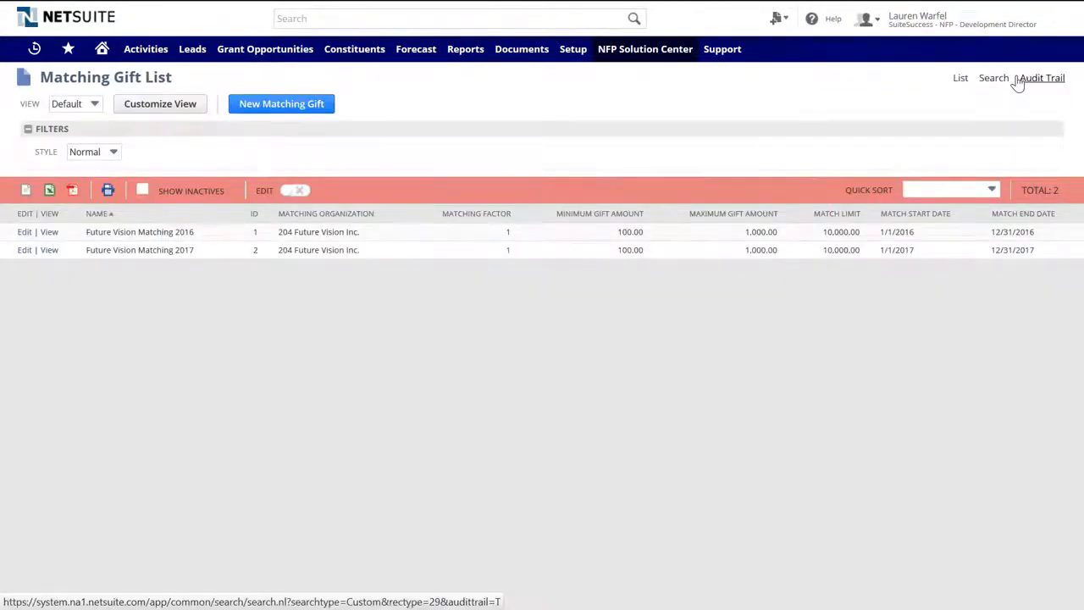
- Open a new Donation | Cash Sale form from the dashboard and begin typing the constituent's name
click(101, 49)
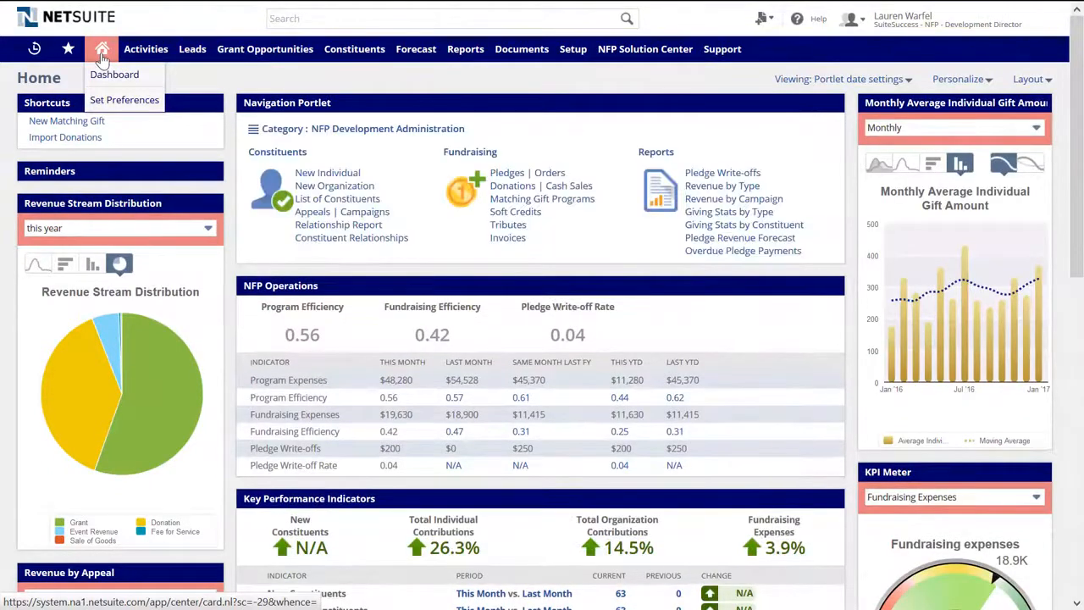
click(554, 188)
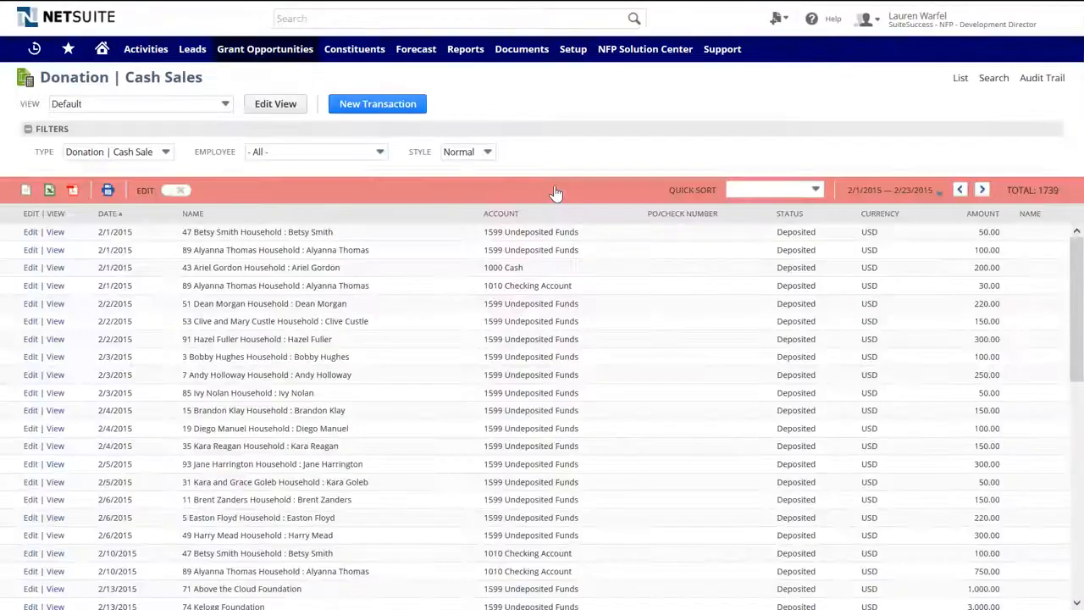
click(393, 112)
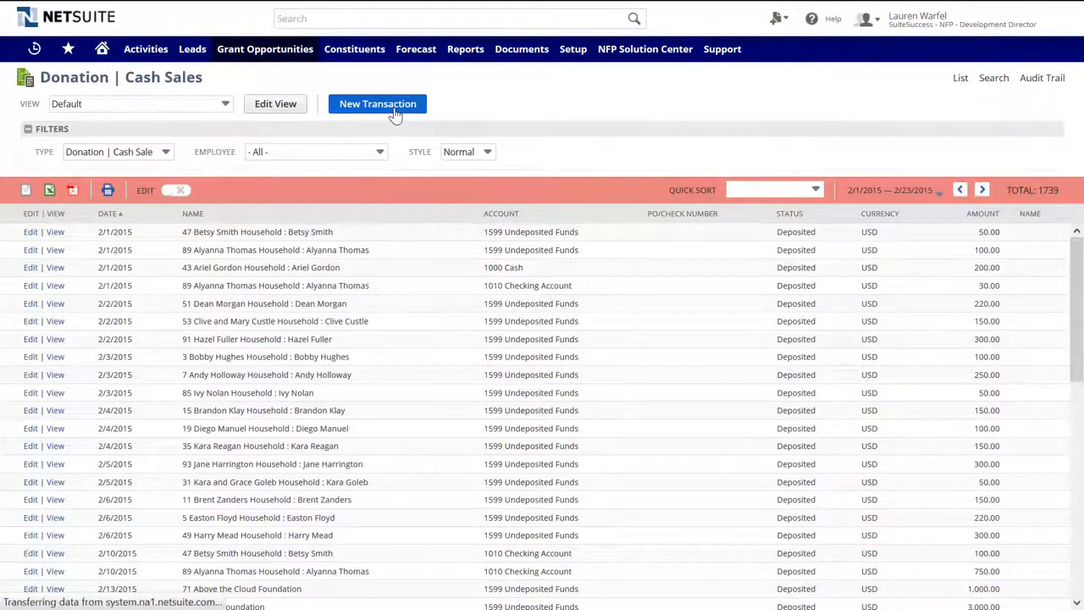
text(anne)
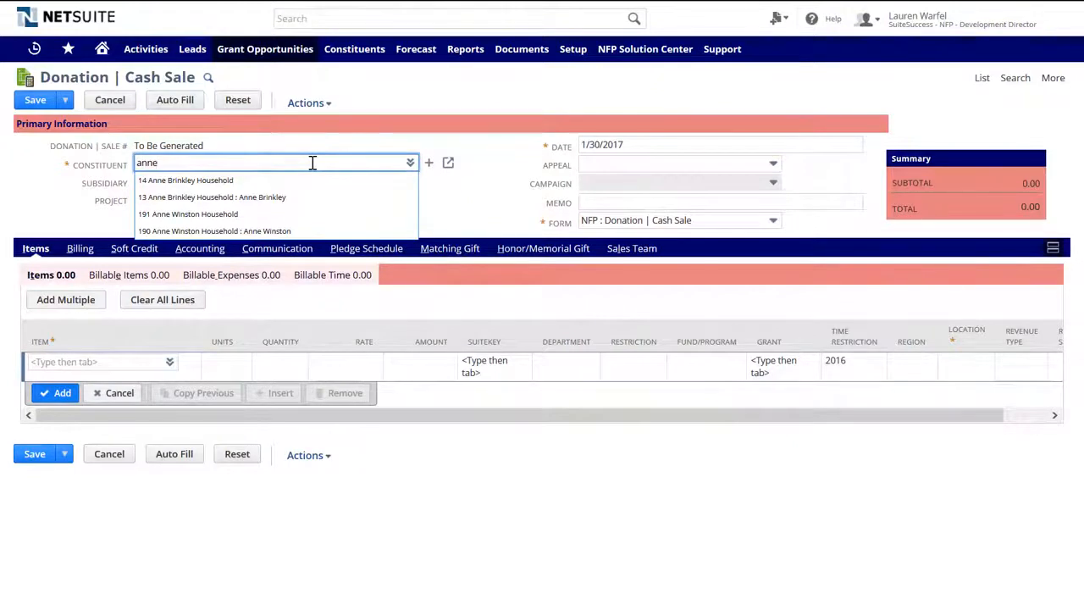
- Set the donor household, appeal 16 Pet Parade, and memo Example Matching Donation
click(285, 229)
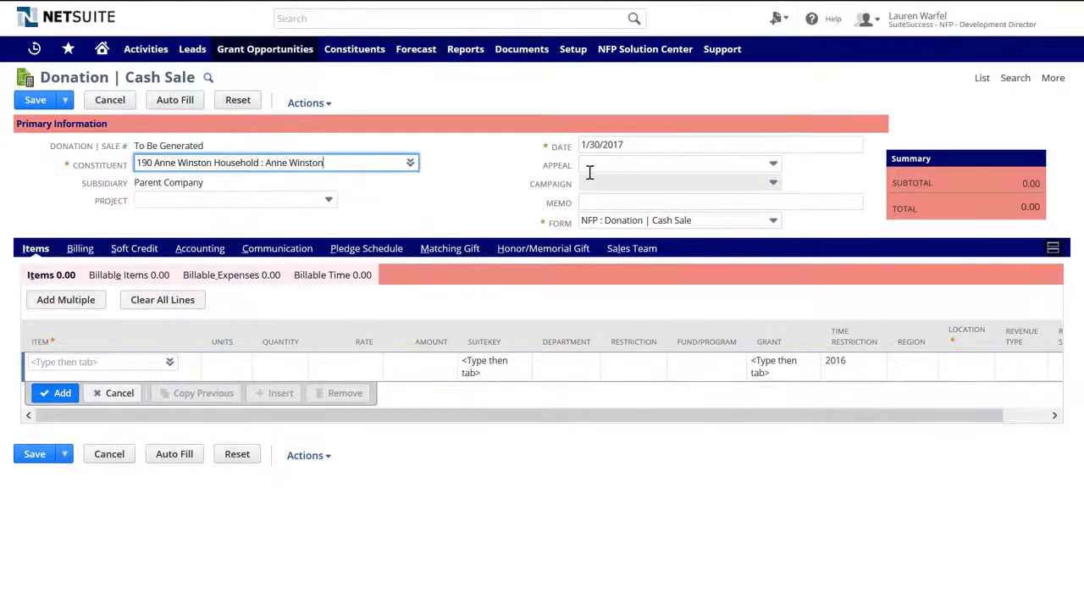
click(772, 167)
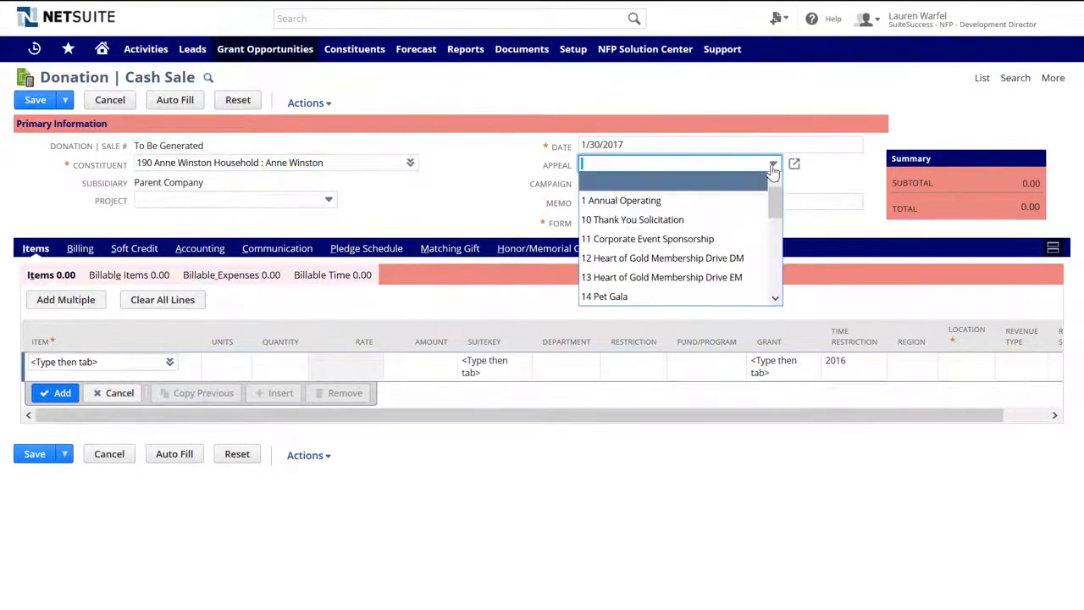
scroll(669, 245, down, 3)
click(619, 186)
click(584, 200)
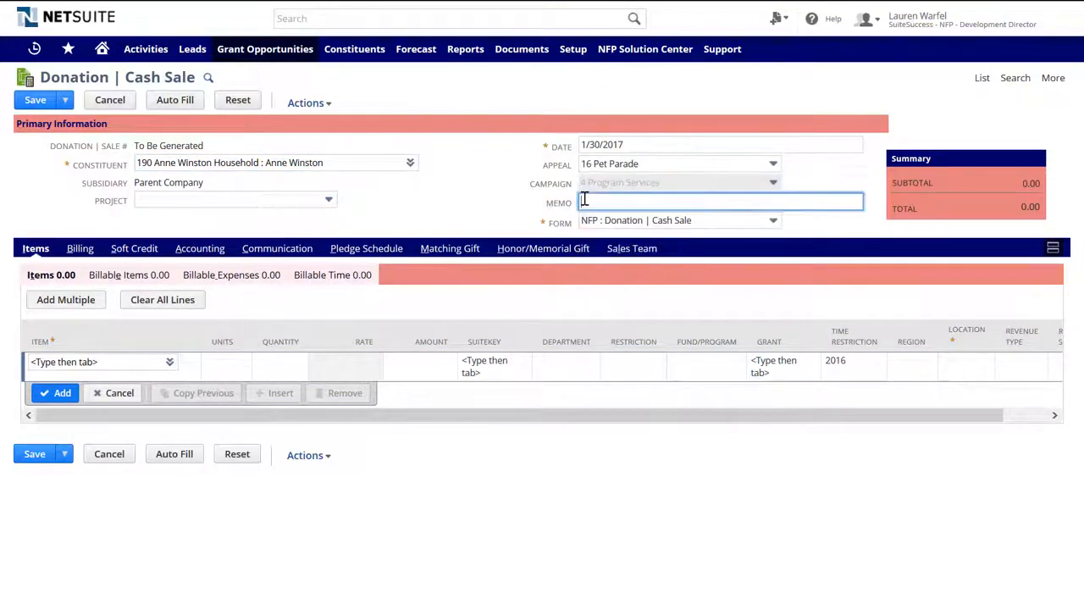
text(Example Matching )
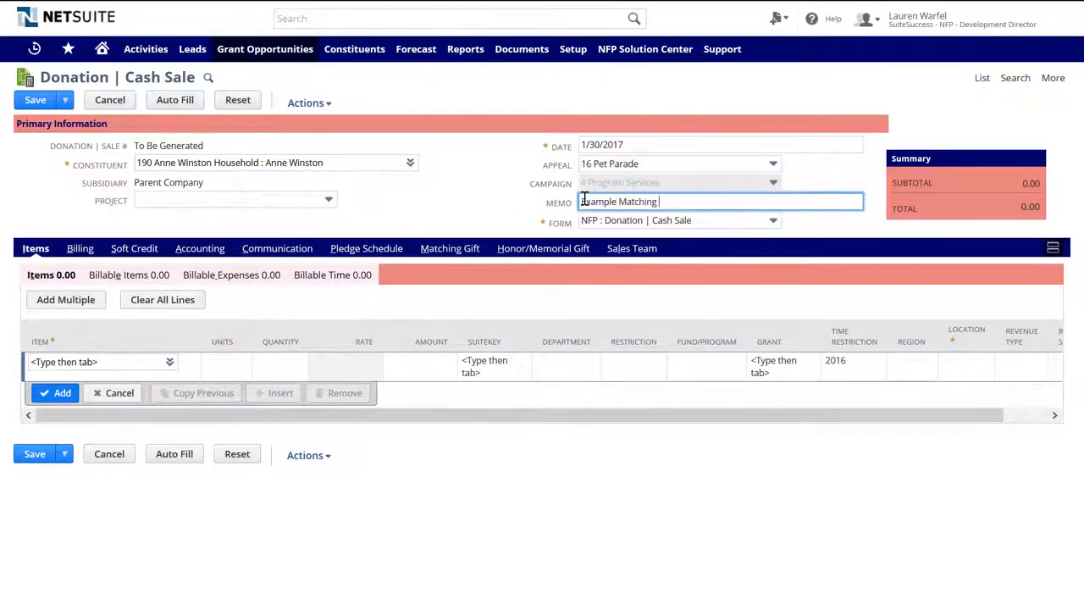
text(Donation)
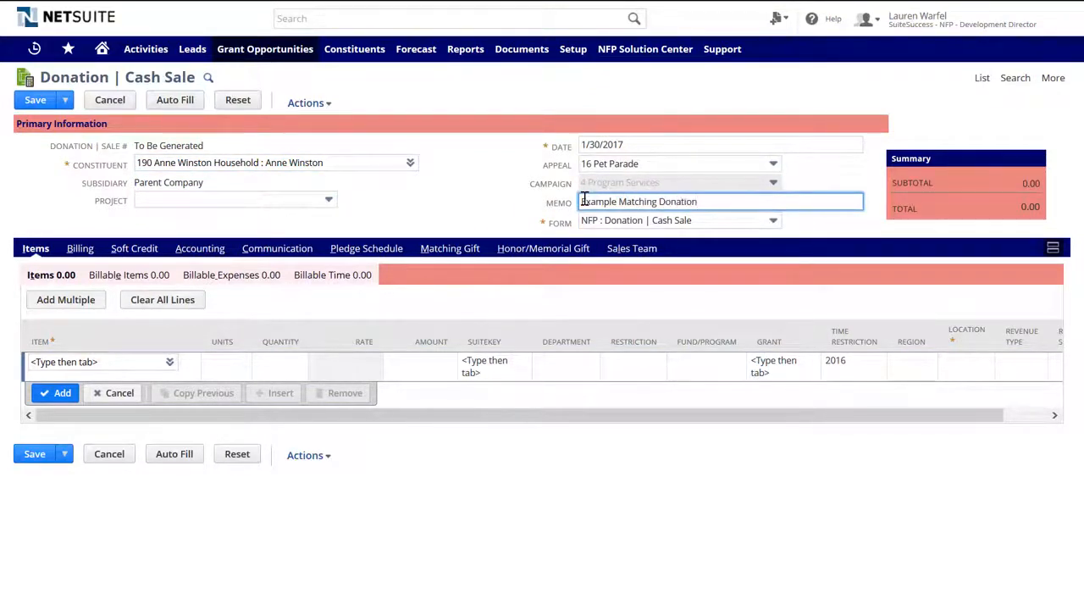
- Add a 100.00 Direct Contributions : Individual Contributions line to the donation
click(124, 360)
text(indi)
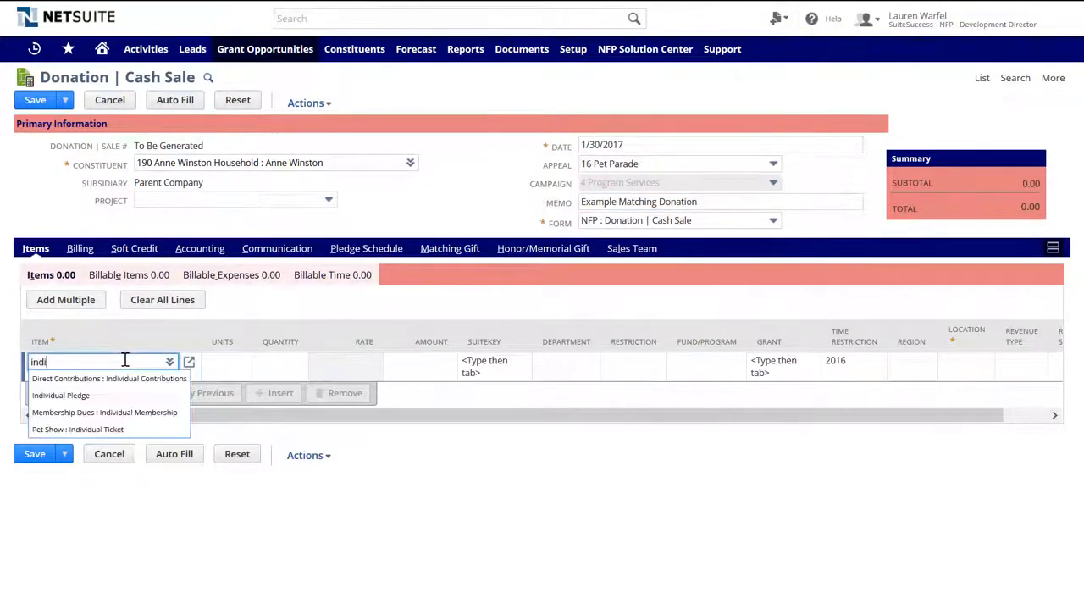
click(129, 378)
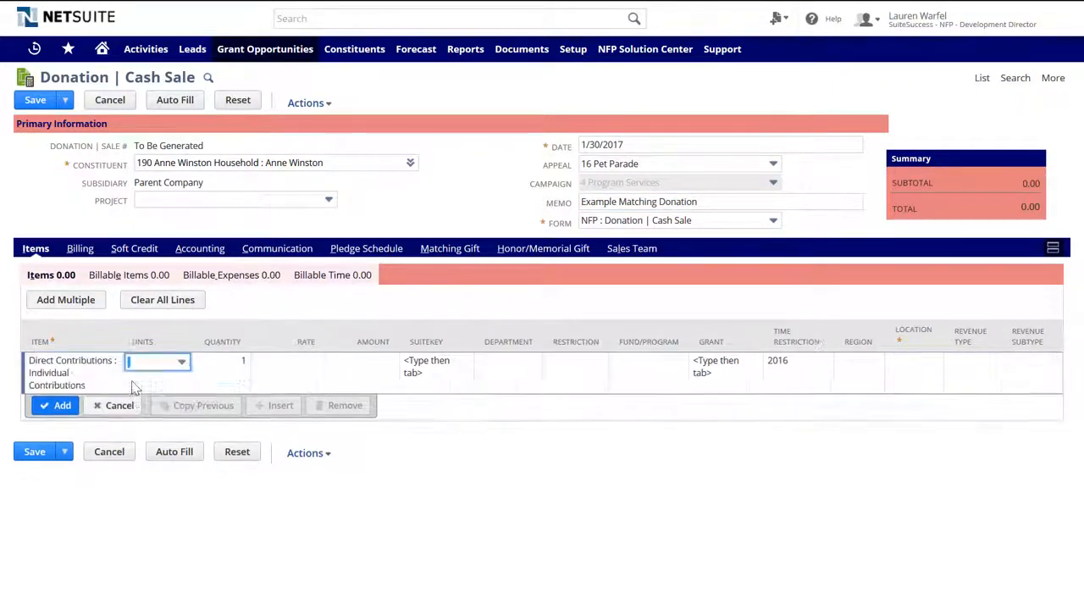
key(Tab)
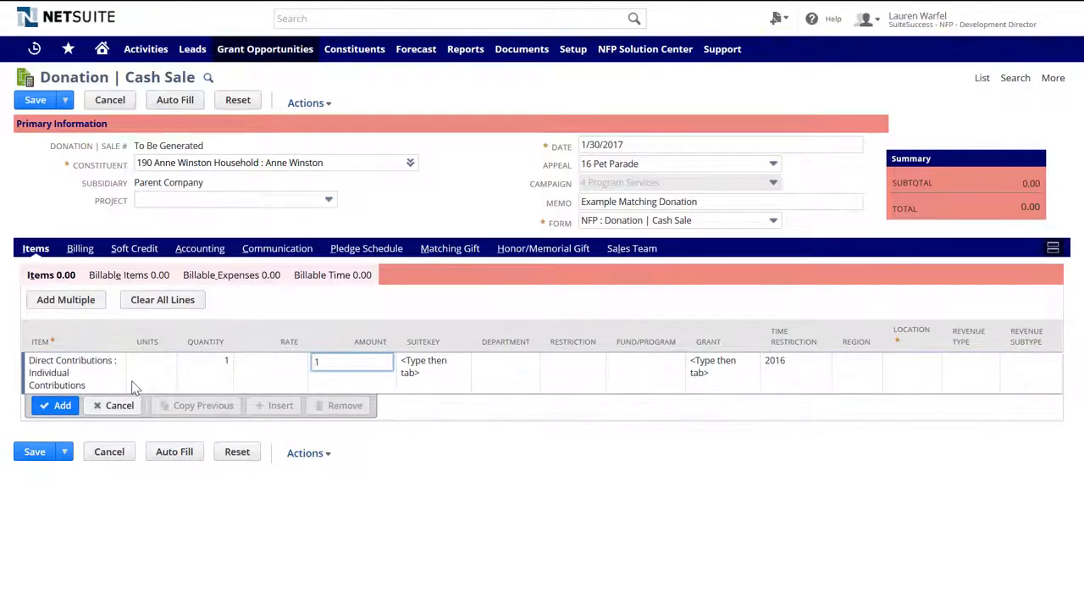
key(Tab)
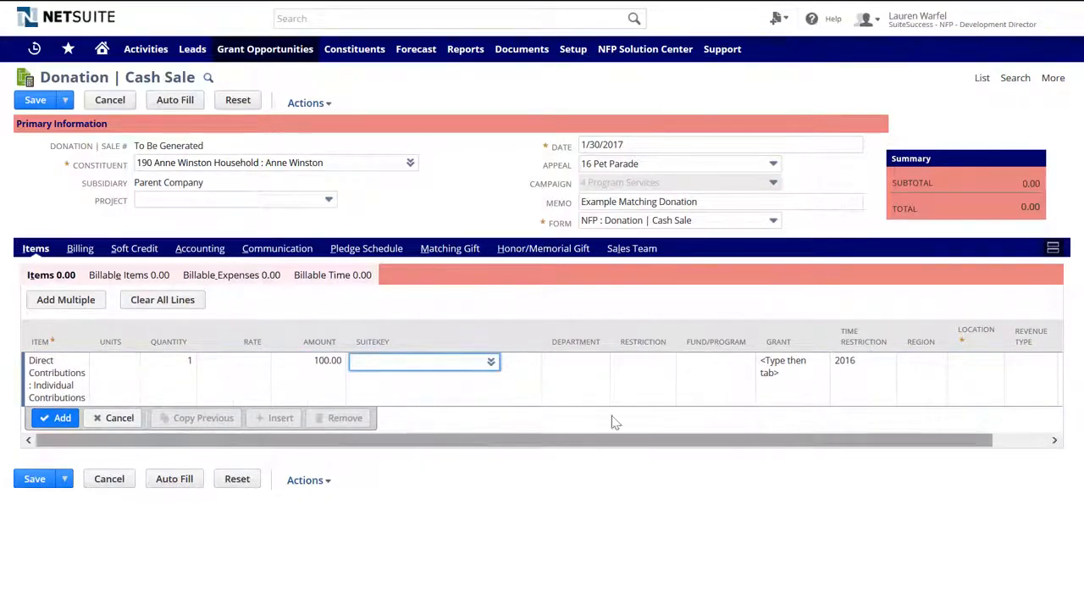
click(53, 411)
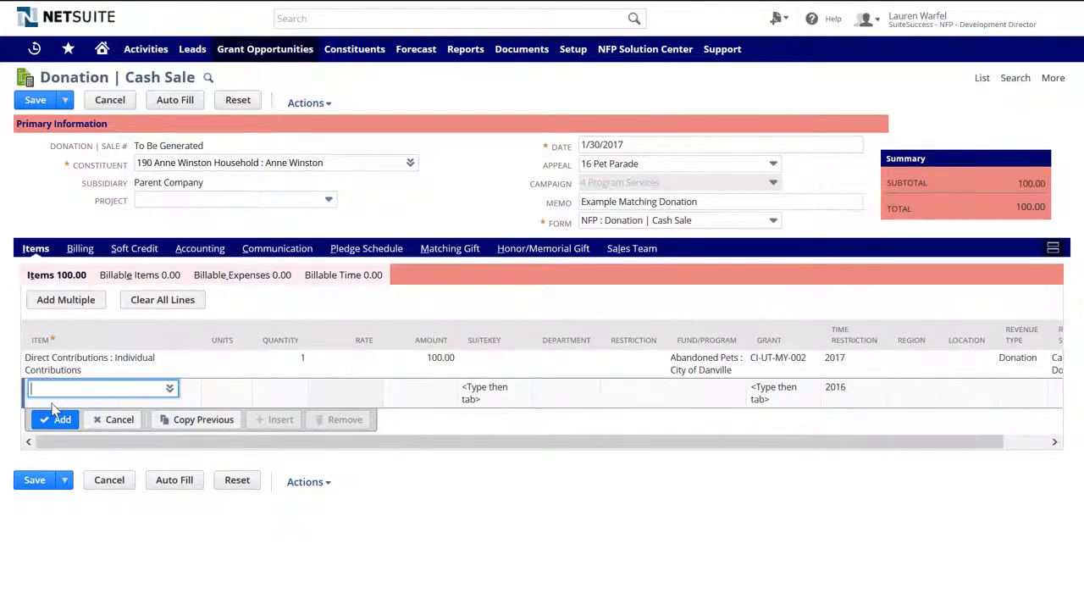
click(446, 251)
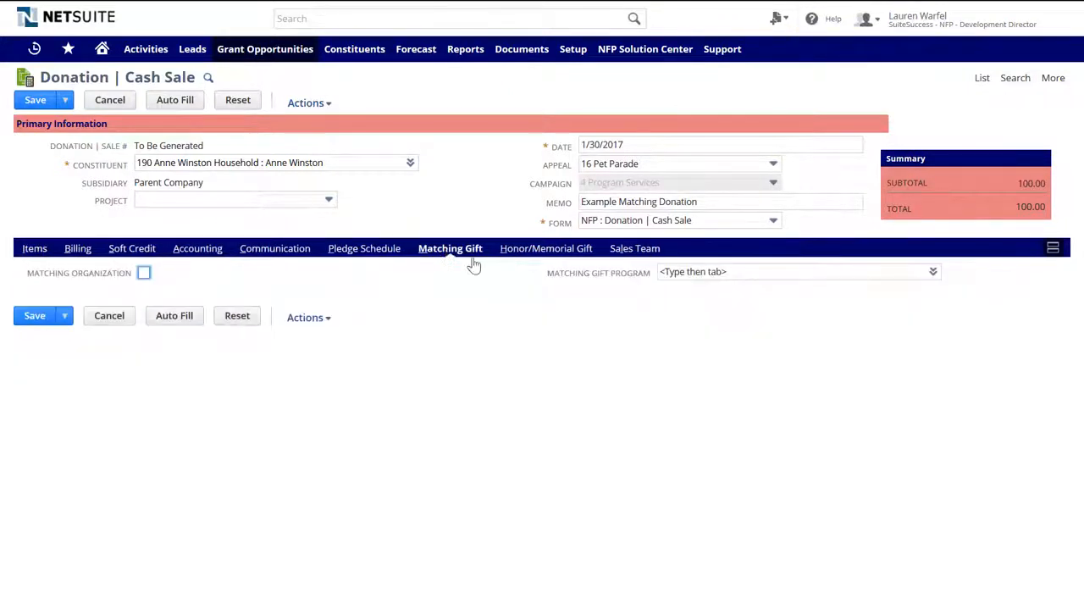
- Link the donation to Future Vision Matching 2017, tick the matching organization, and save
click(694, 273)
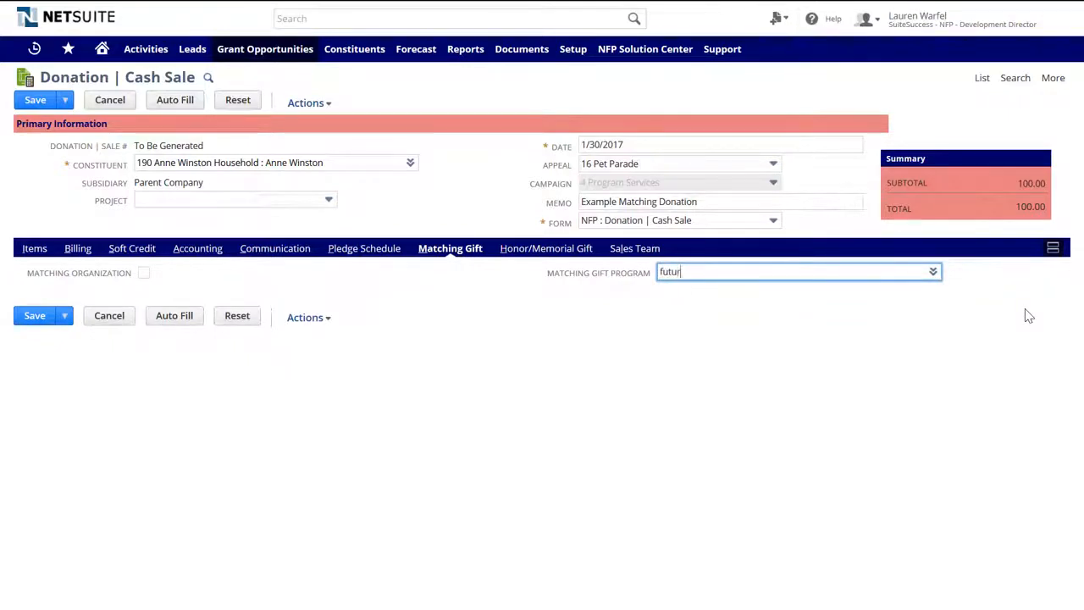
text(future)
key(Tab)
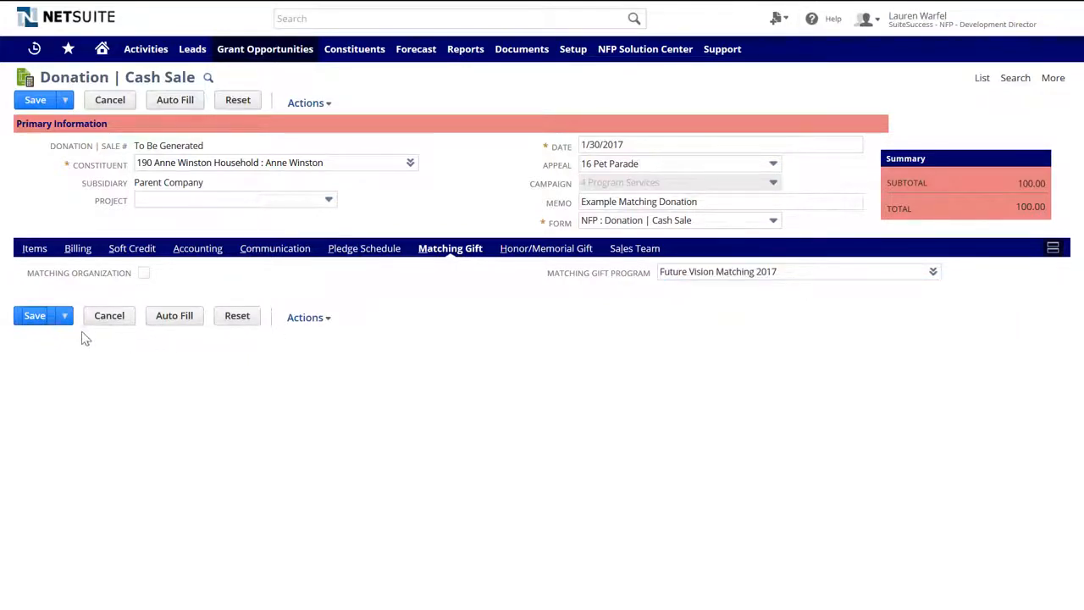
click(143, 273)
click(36, 318)
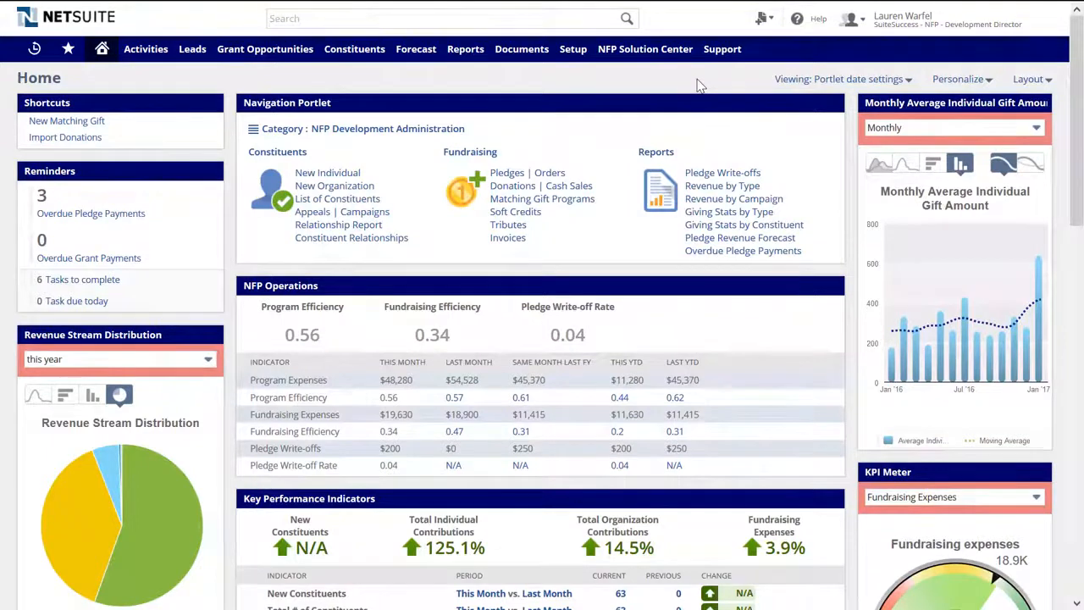
- Collapse the Navigation, NFP Operations and KPI portlets and expand Matching Donations
click(641, 102)
click(623, 134)
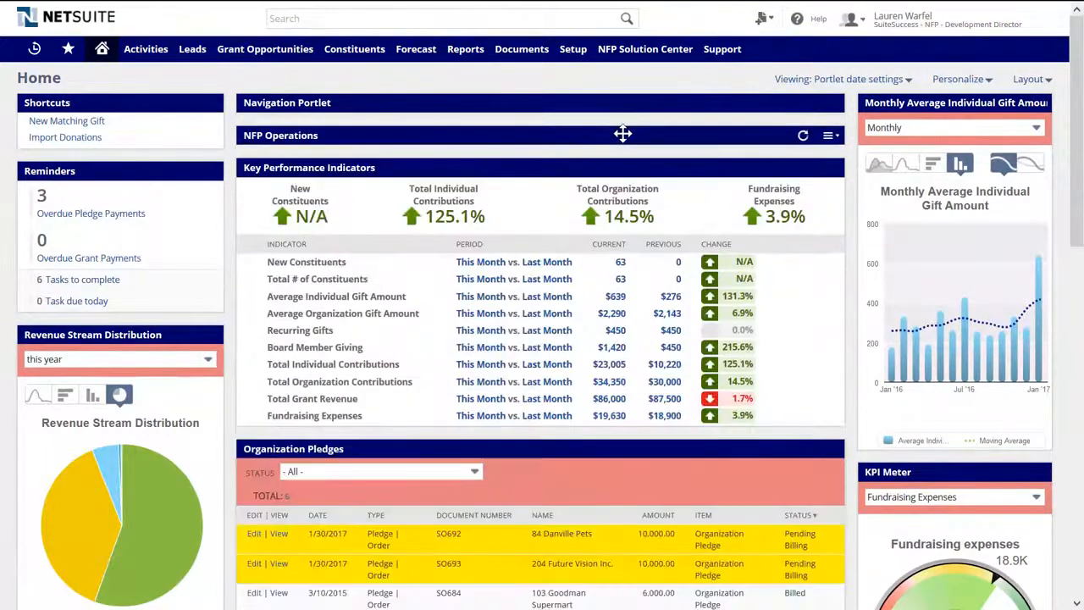
click(606, 168)
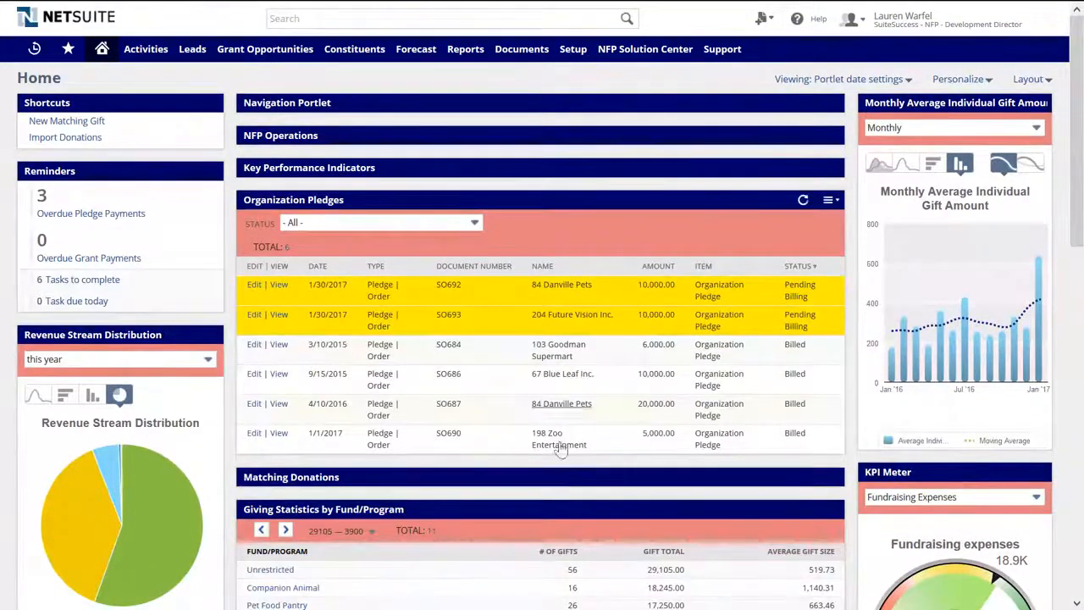
scroll(557, 472, down, 3)
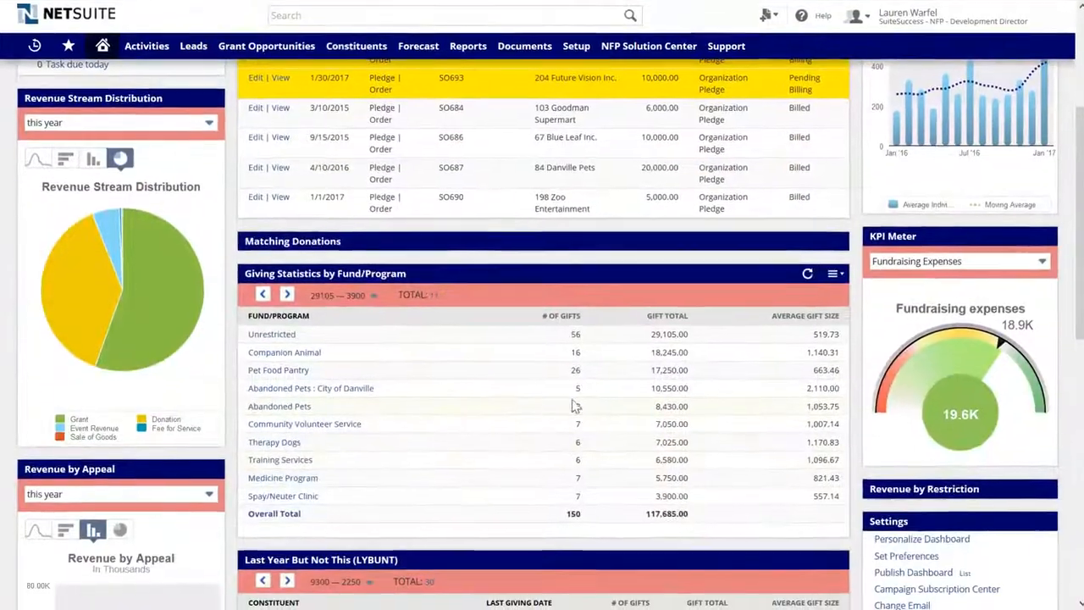
drag(650, 397, 694, 399)
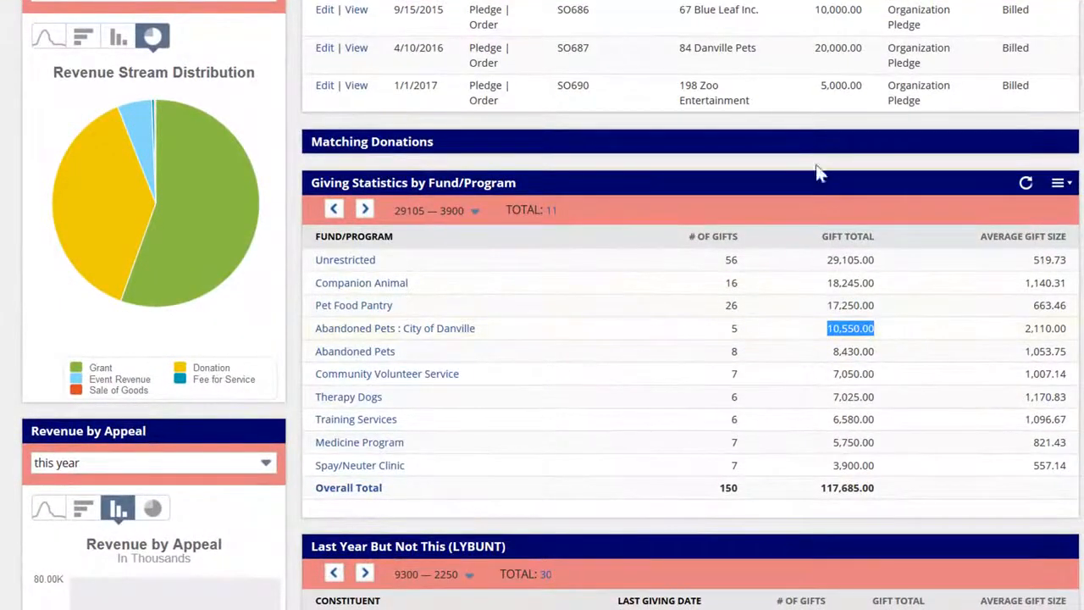
click(815, 142)
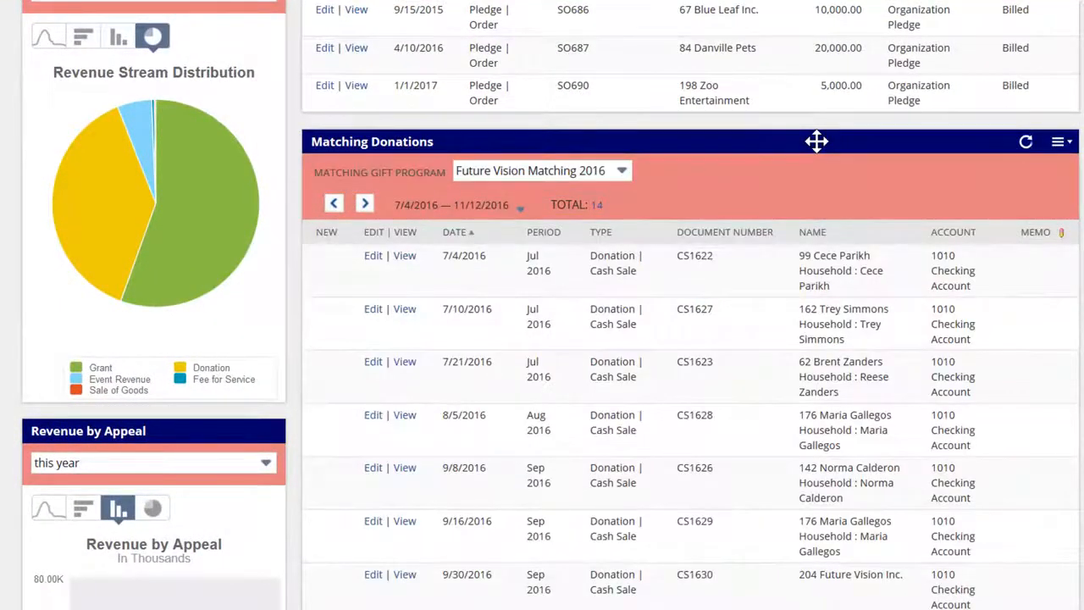
scroll(815, 142, up, 3)
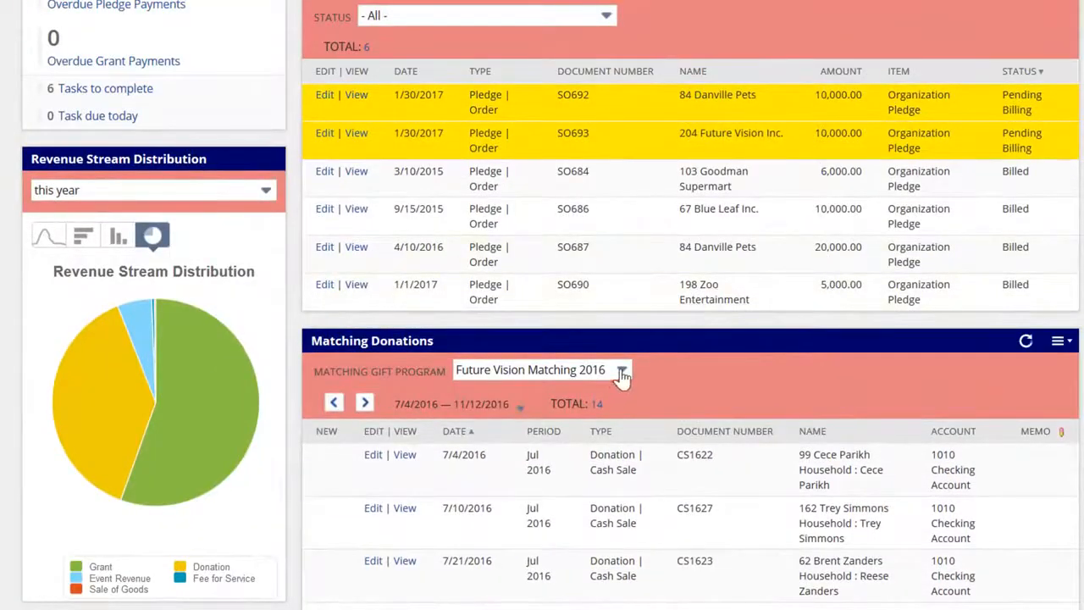
- Filter Matching Donations to Future Vision Matching 2017 and open the full results list
click(622, 377)
click(582, 469)
scroll(724, 436, down, 2)
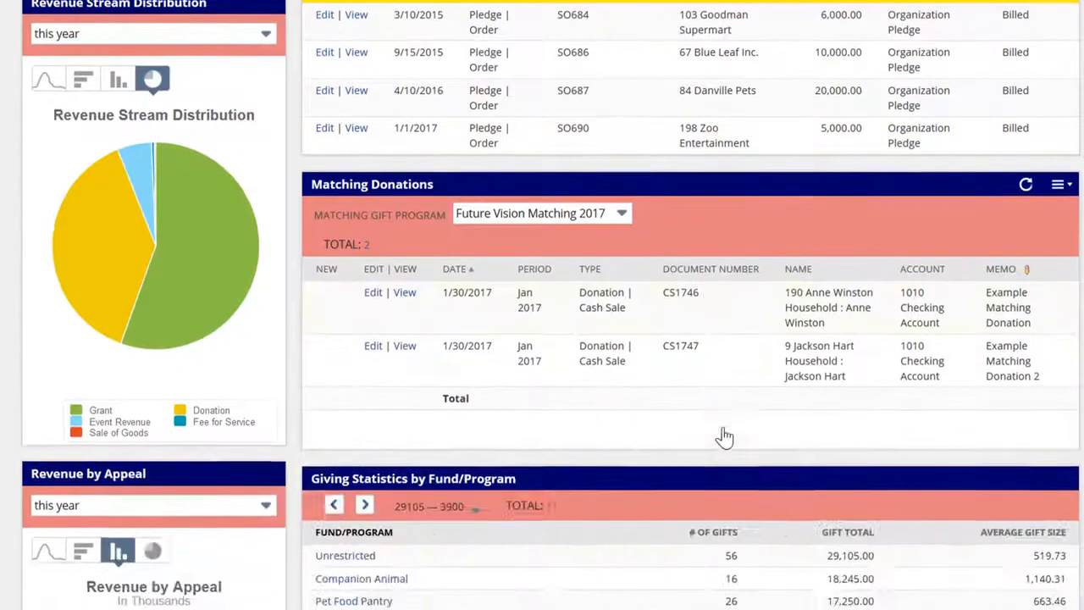
scroll(724, 436, down, 1)
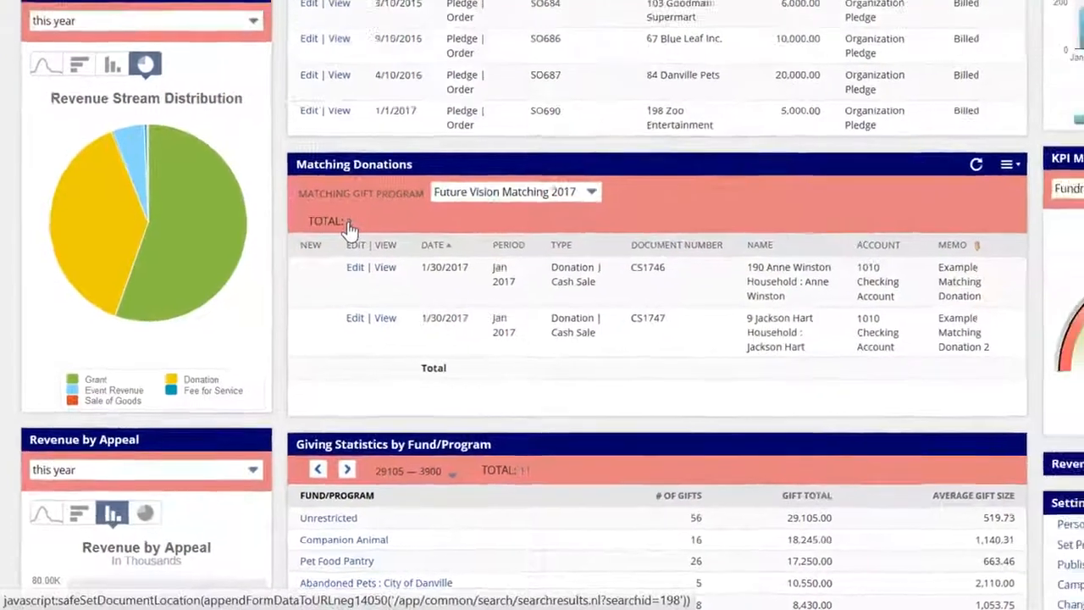
click(367, 204)
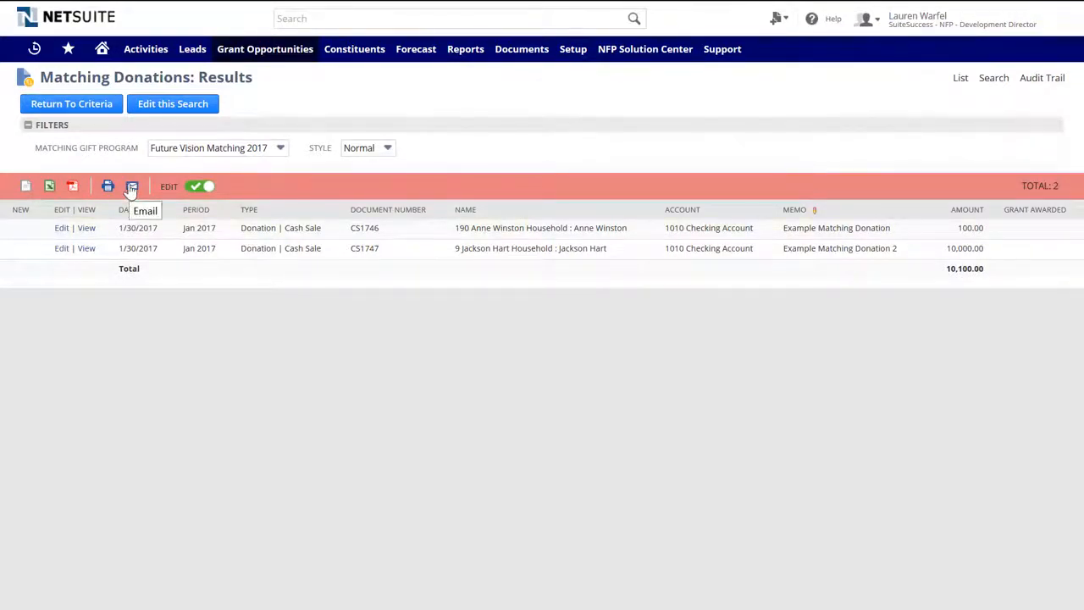
- Export the Future Vision Matching 2017 donation results to an Excel spreadsheet, then return Home
click(49, 188)
click(589, 443)
click(102, 51)
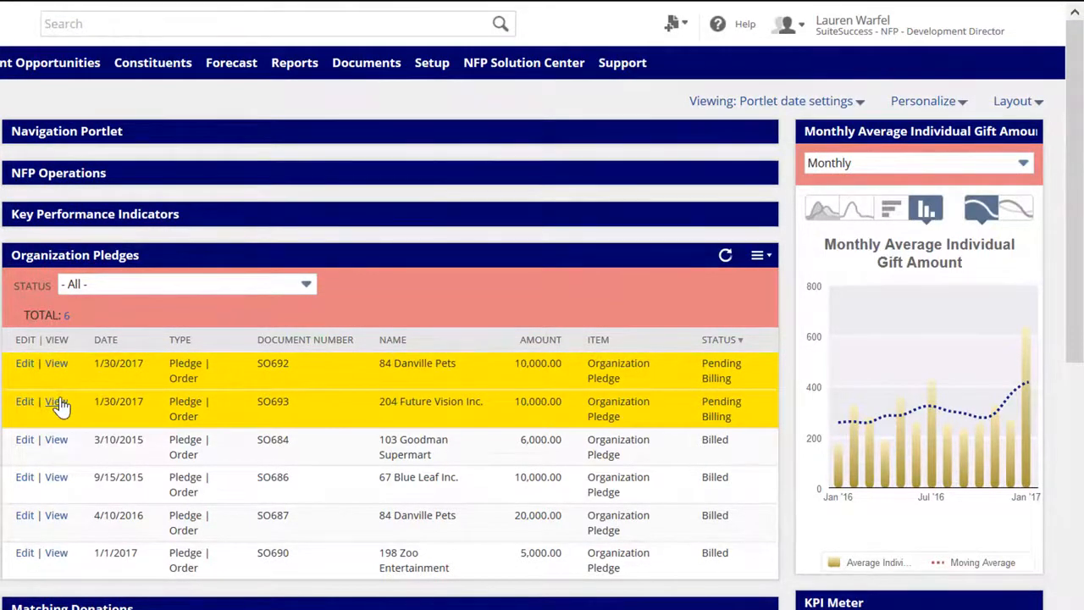
- From pledge SO693, save and email the 10,000.00 invoice for 204 Future Vision Inc. as INV439
click(57, 403)
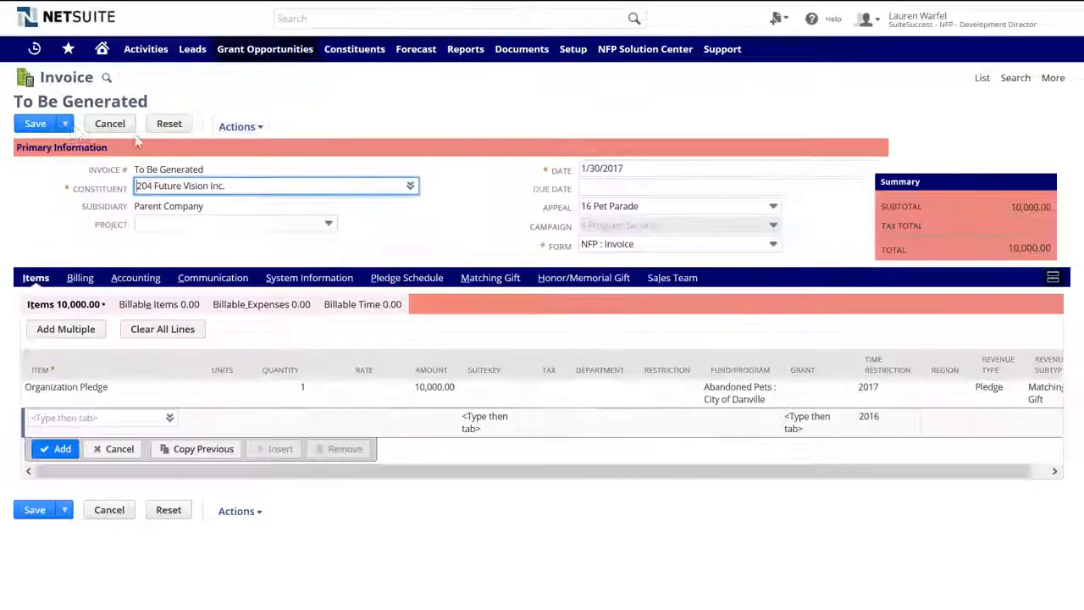
mouse_move(66, 124)
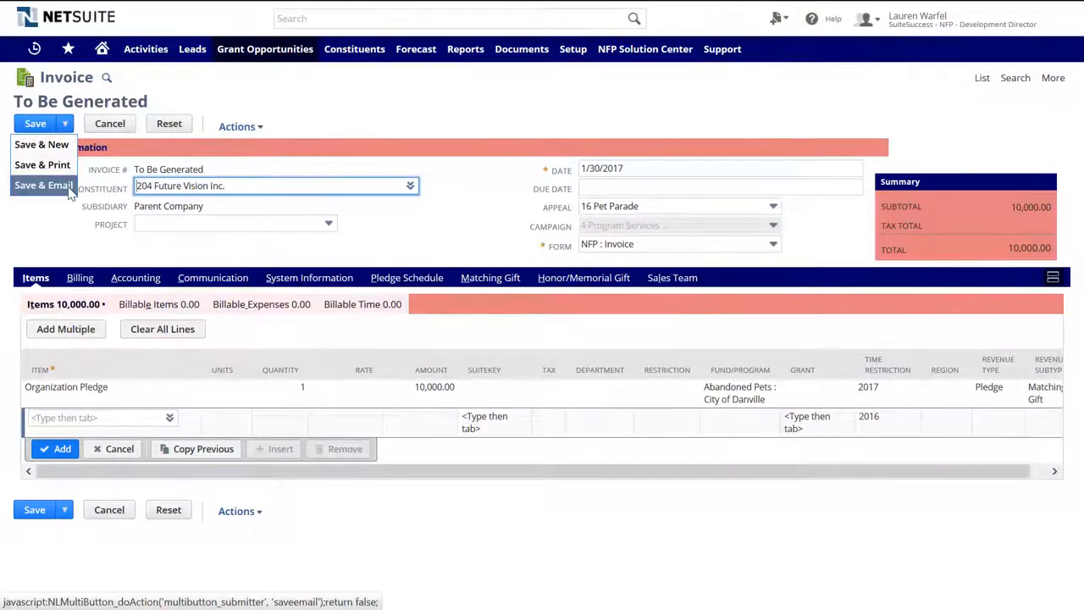
click(42, 186)
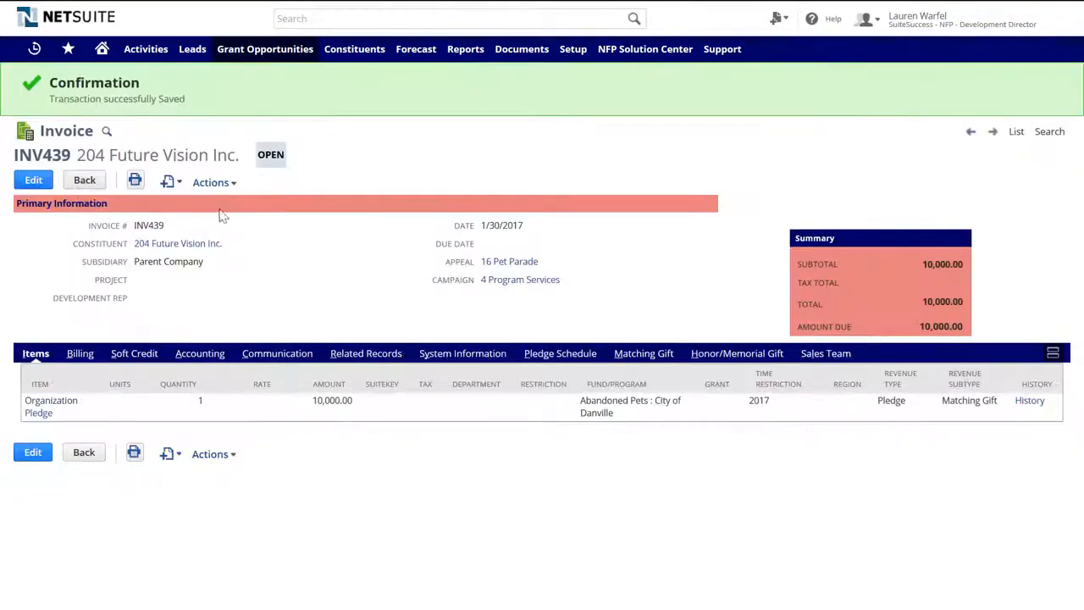
mouse_move(225, 185)
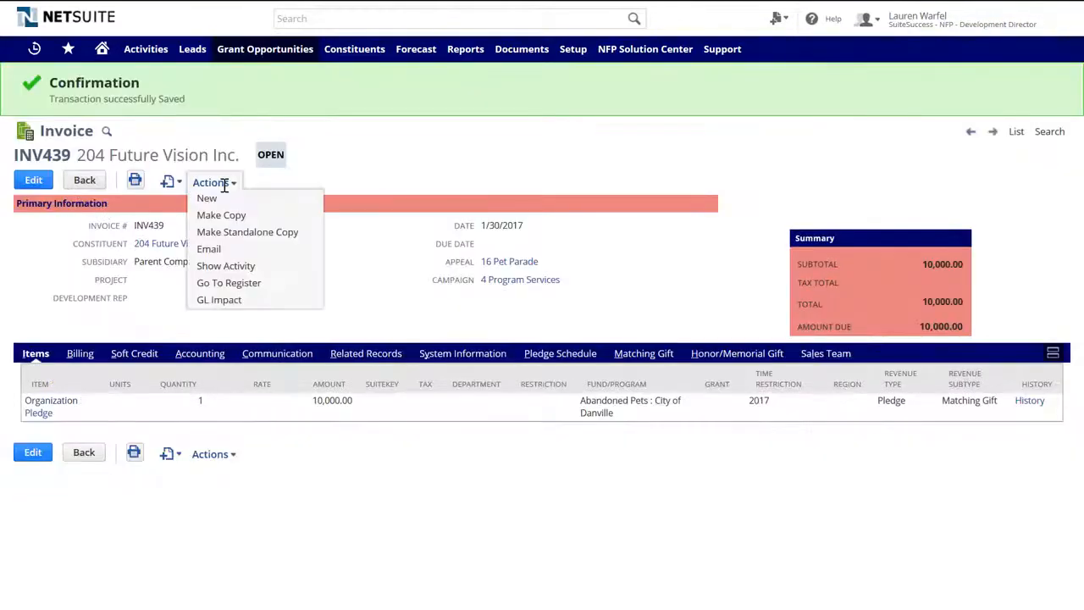
- Review invoice INV439's GL Impact postings, then go back to the invoice and its communication records
click(225, 302)
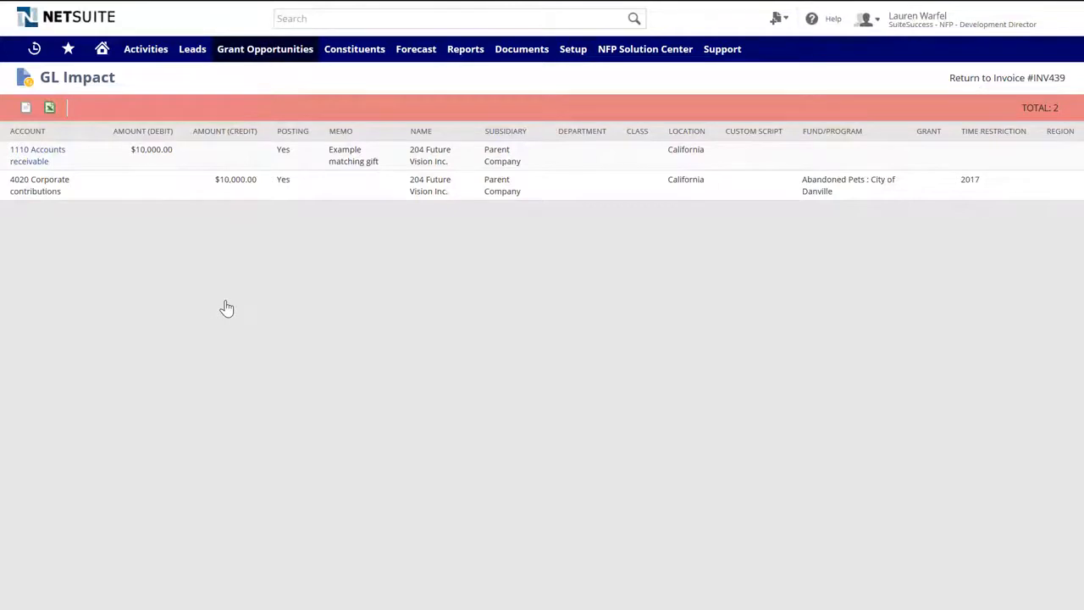
click(1007, 85)
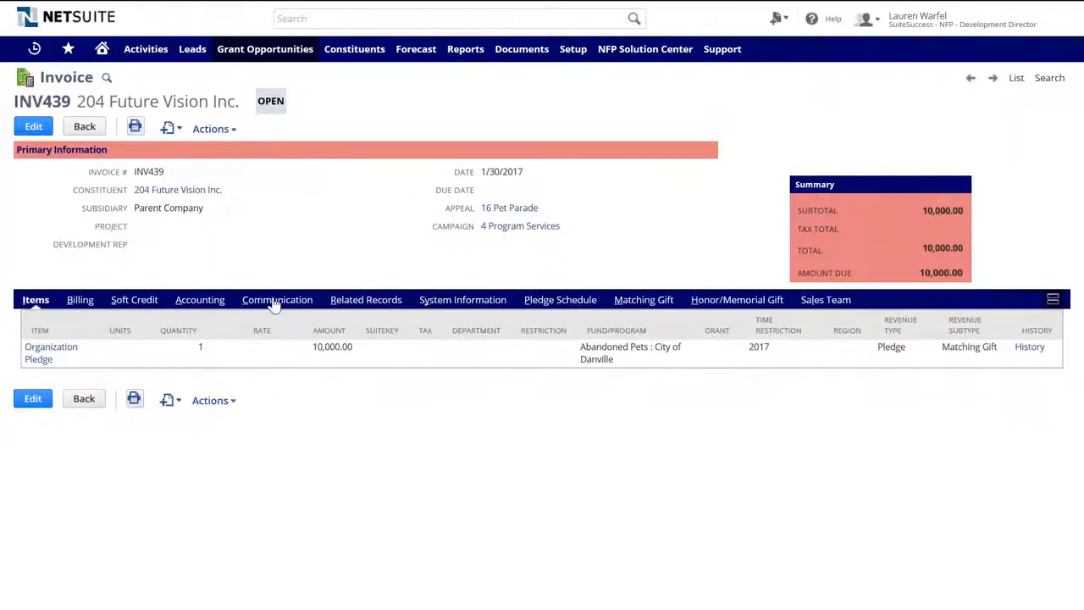
click(273, 302)
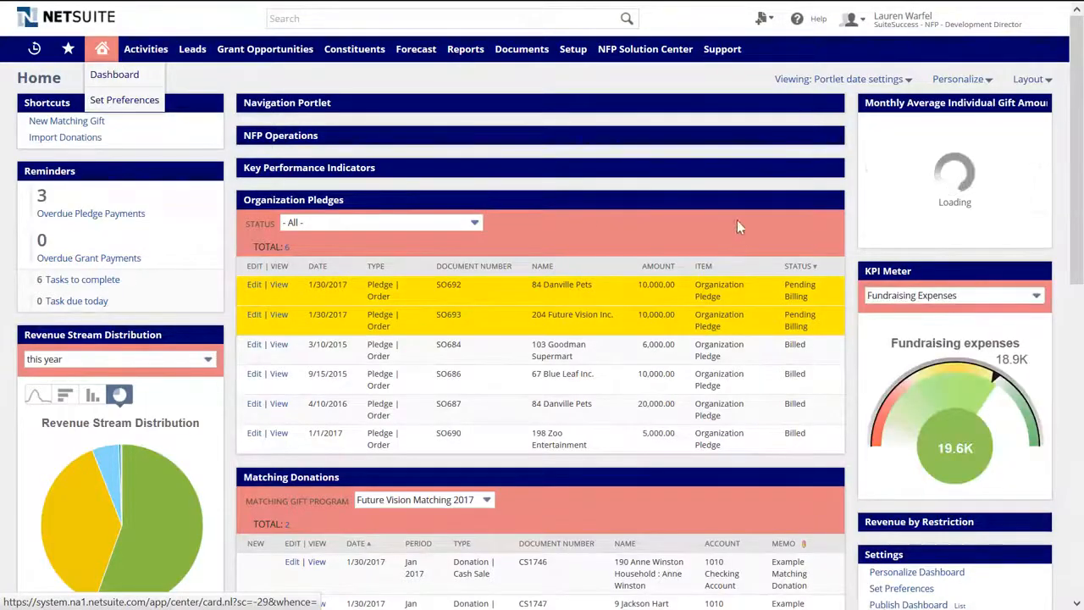
- Bill the remaining 10,000.00 of 84 Danville Pets pledge SO692 into invoice INV440 and email it
click(805, 204)
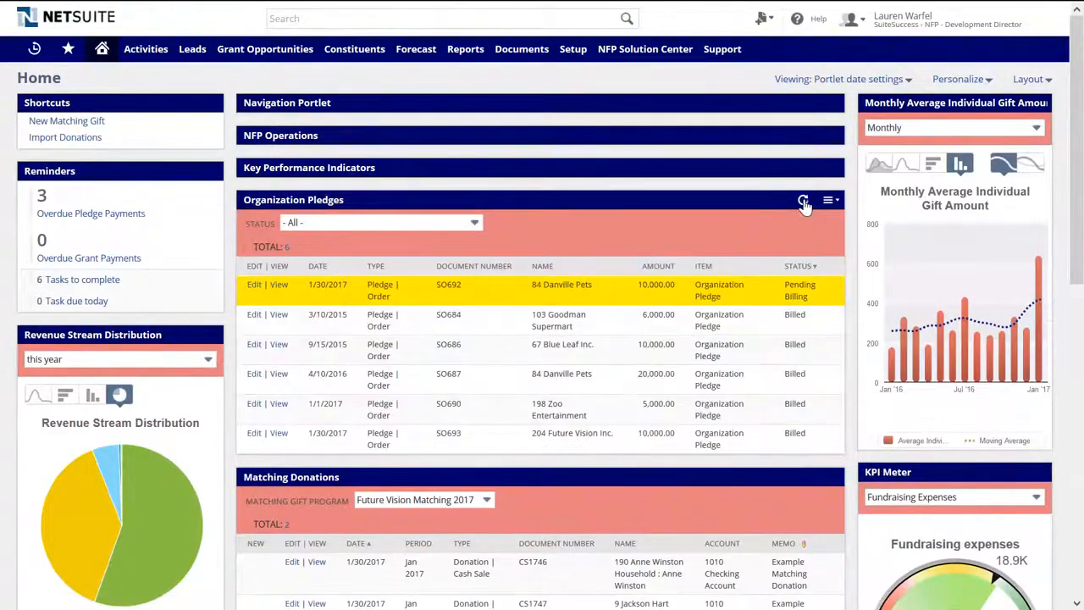
click(281, 290)
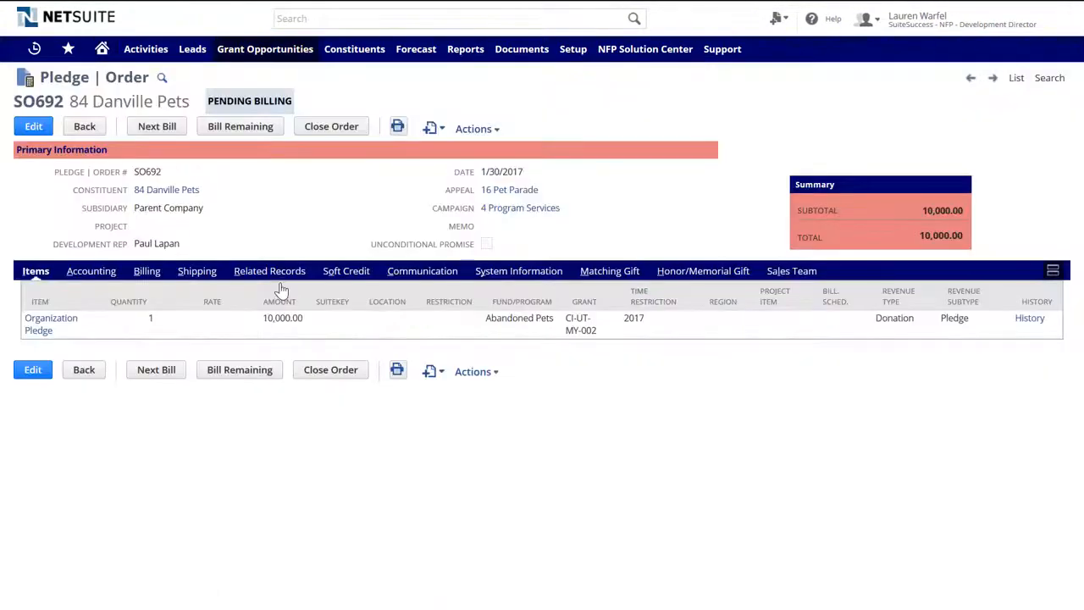
click(240, 131)
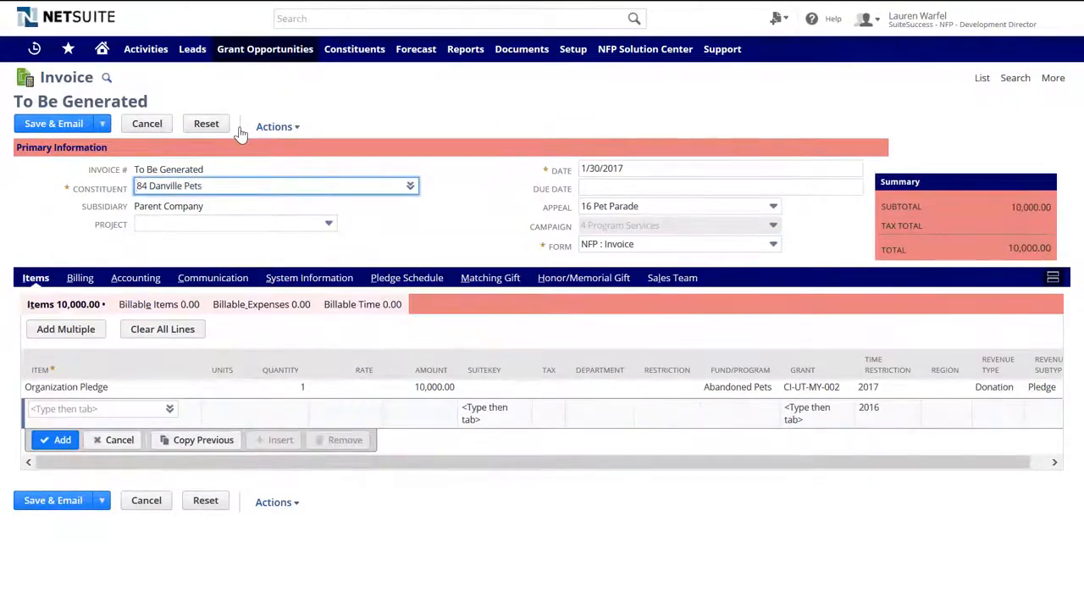
click(74, 127)
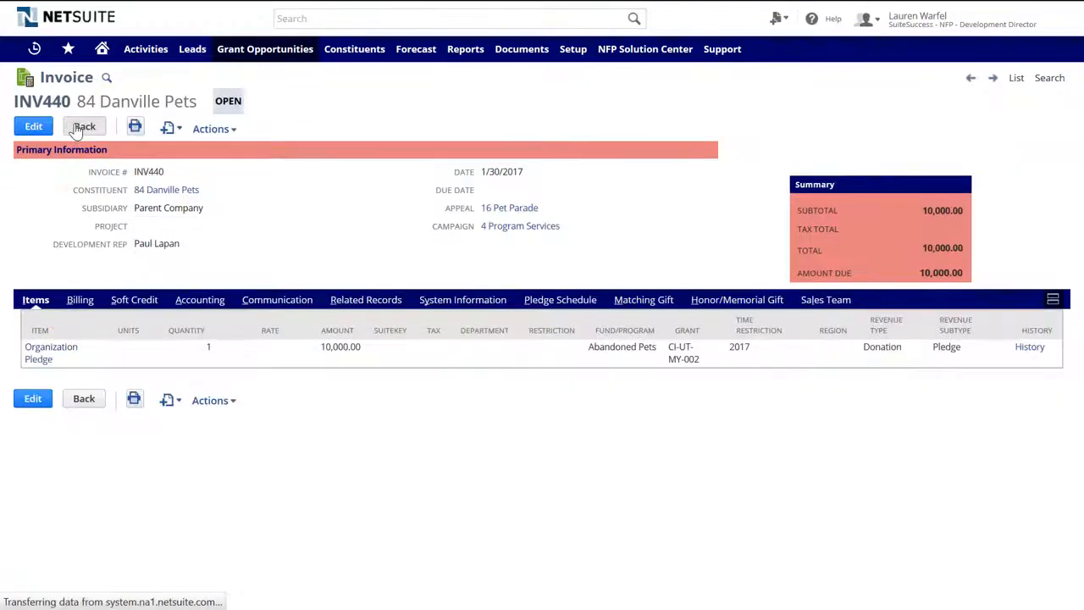
click(103, 51)
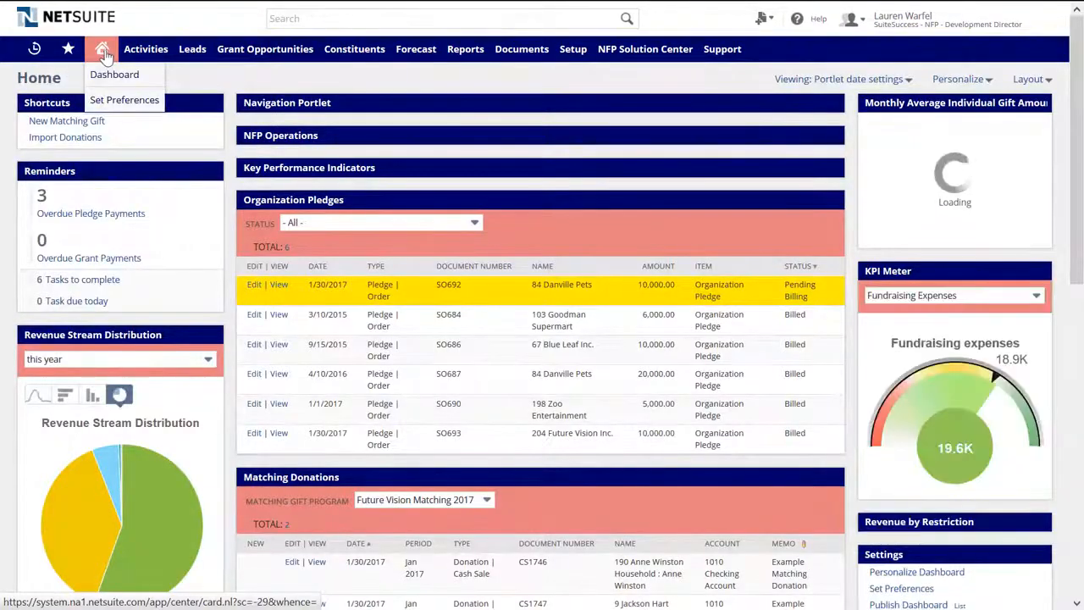
- Mark the Matching Gift - Future Vision - Pet Parade task as Completed and save it
click(85, 279)
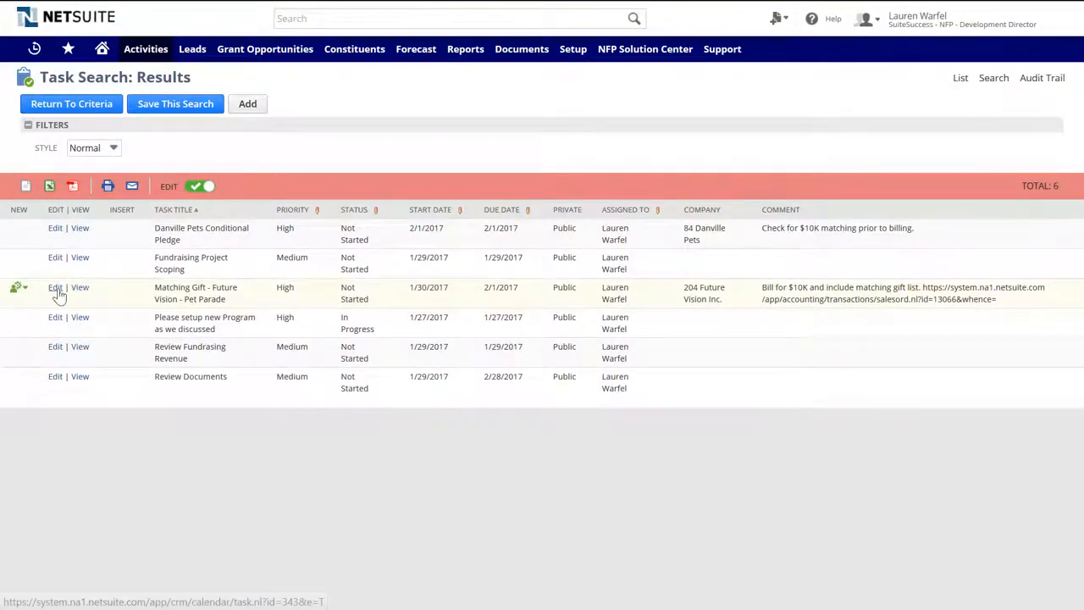
click(57, 289)
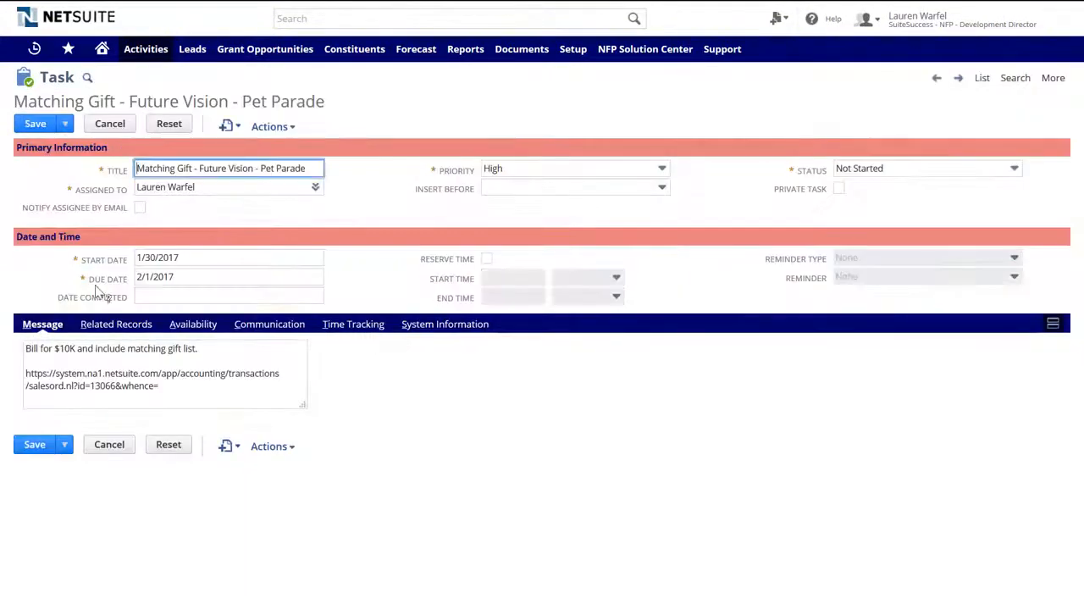
click(889, 170)
click(879, 214)
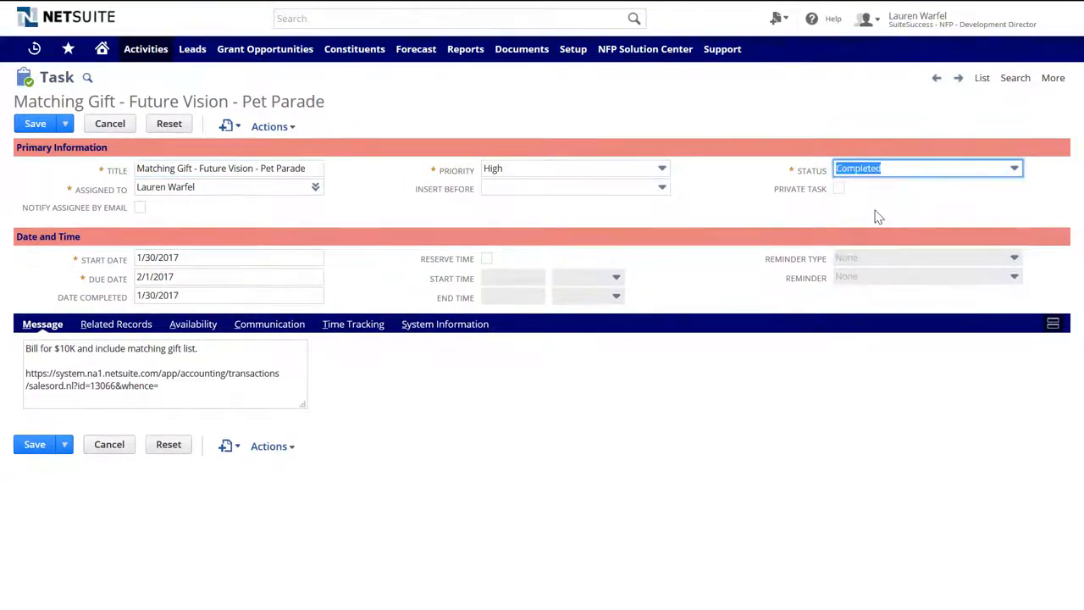
click(47, 127)
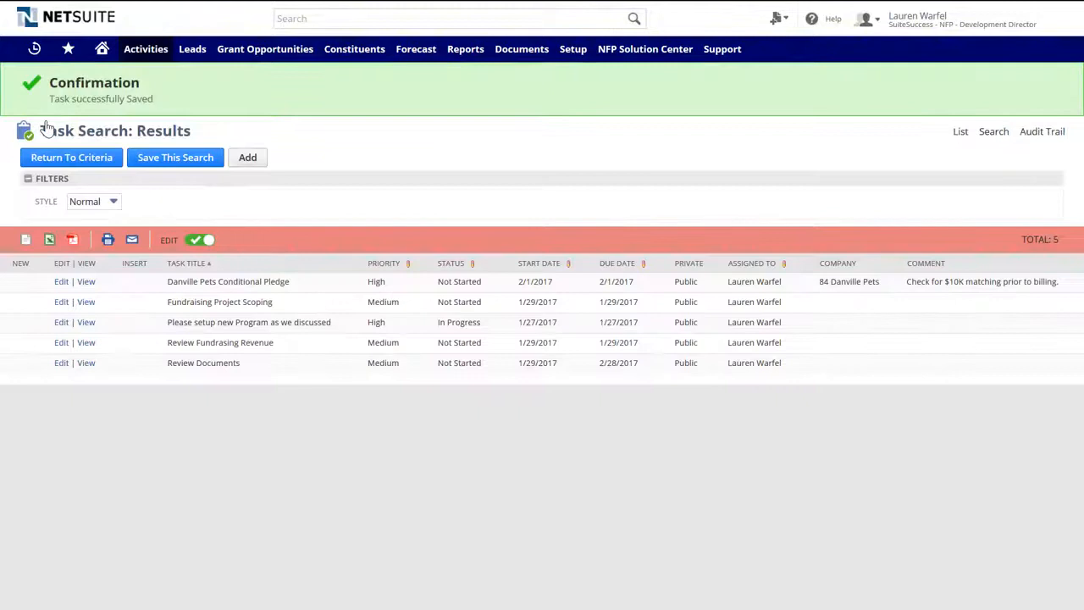
- Mark the Danville Pets Conditional Pledge task as Completed and save it
click(60, 282)
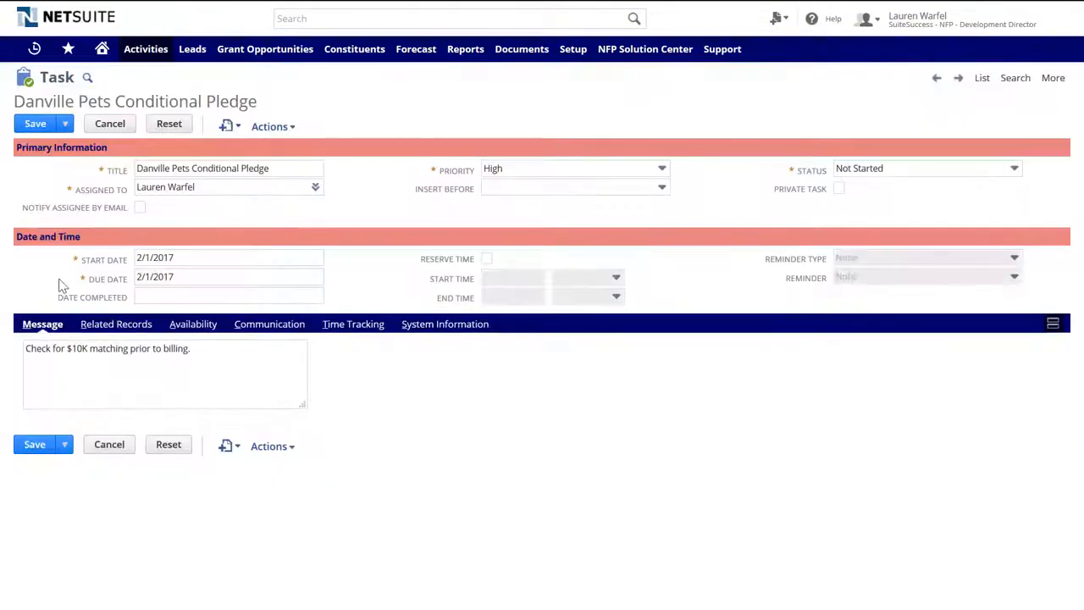
click(858, 169)
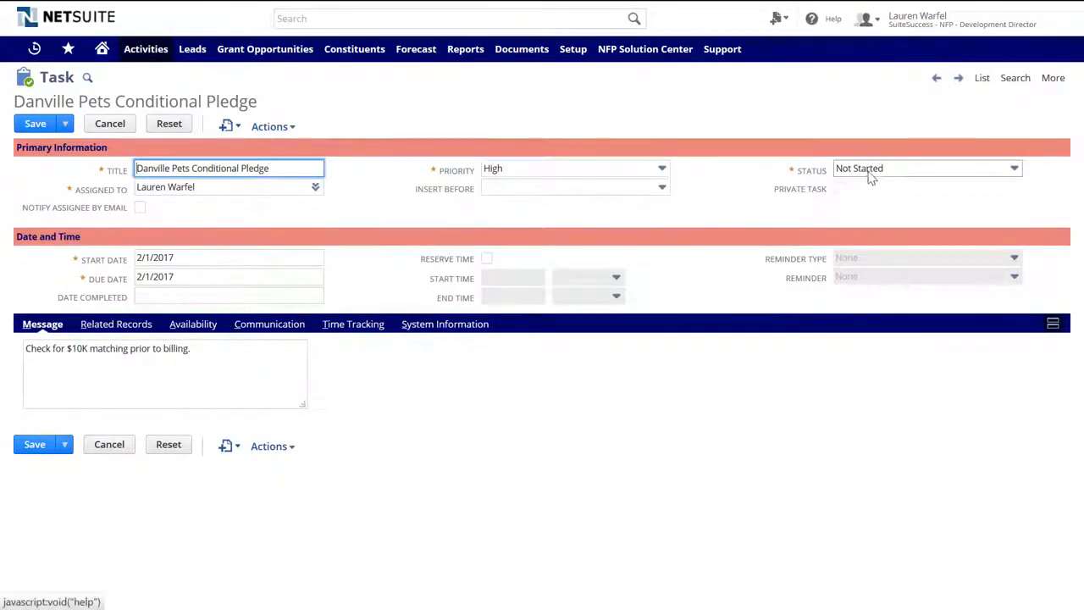
click(860, 205)
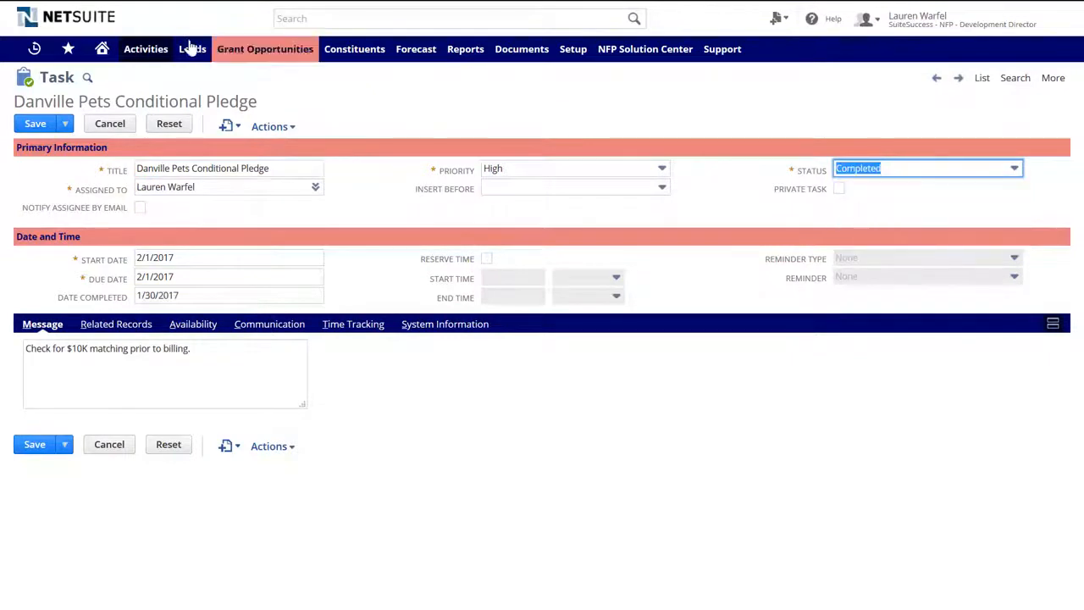
click(37, 126)
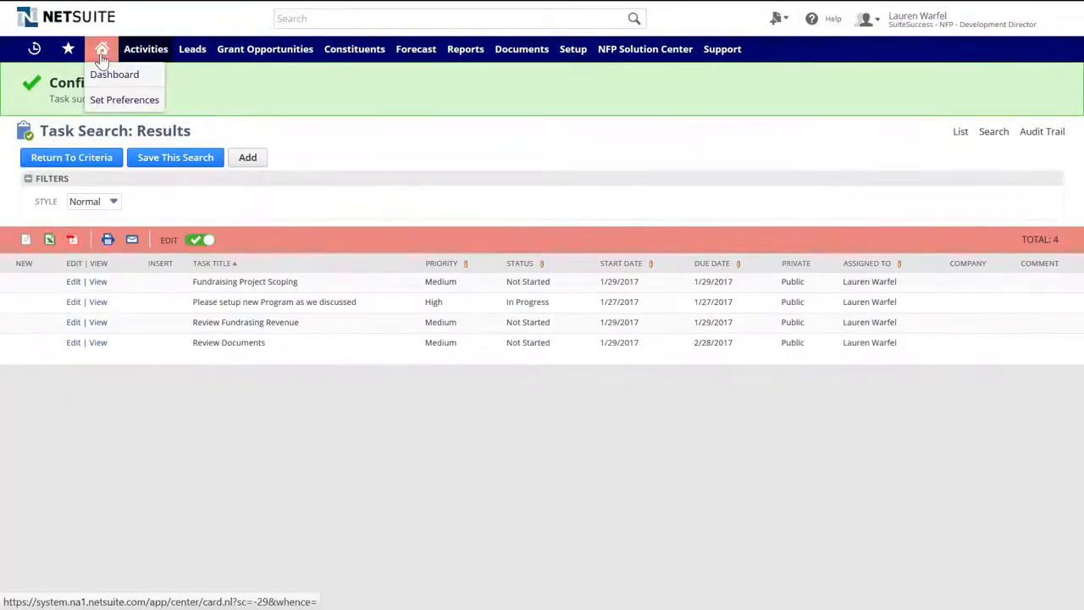
- Refresh Organization Pledges on Home to show SO692 Billed, and expand the KPI, NFP Operations and Navigation panels
click(102, 53)
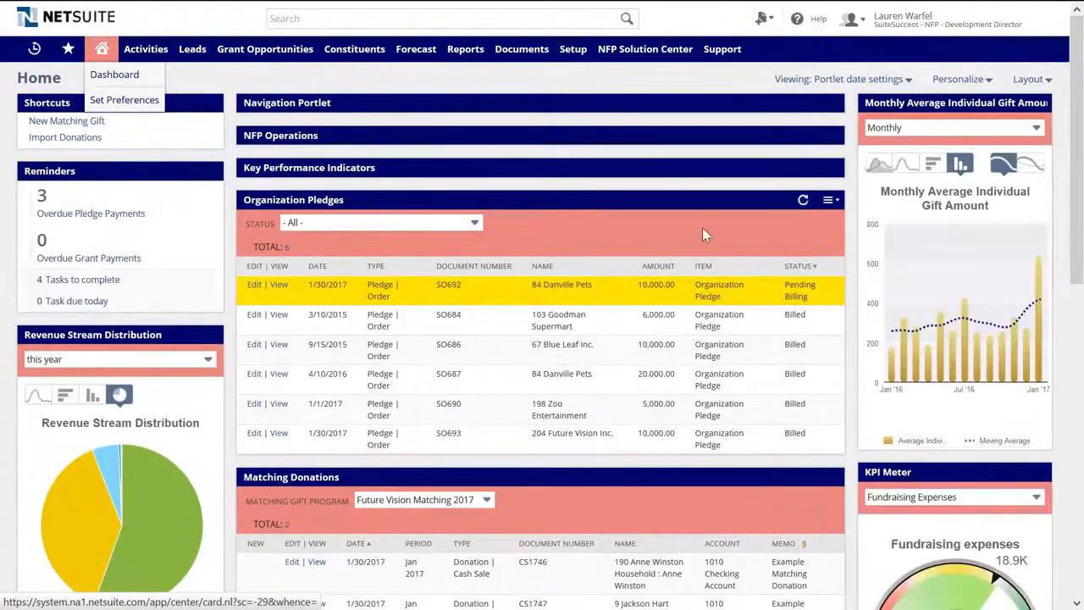
click(803, 200)
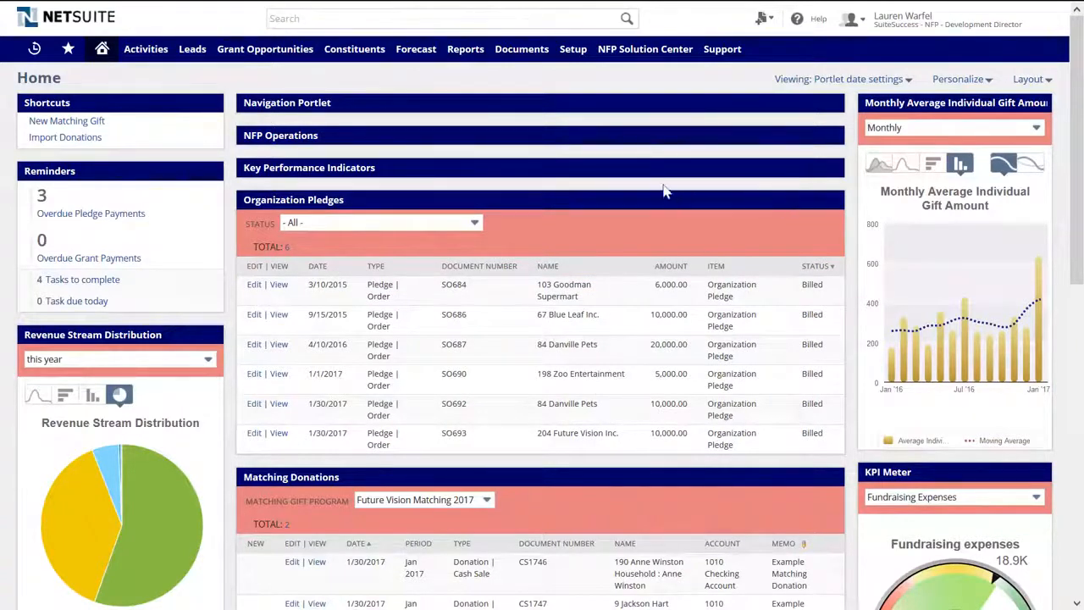
click(636, 167)
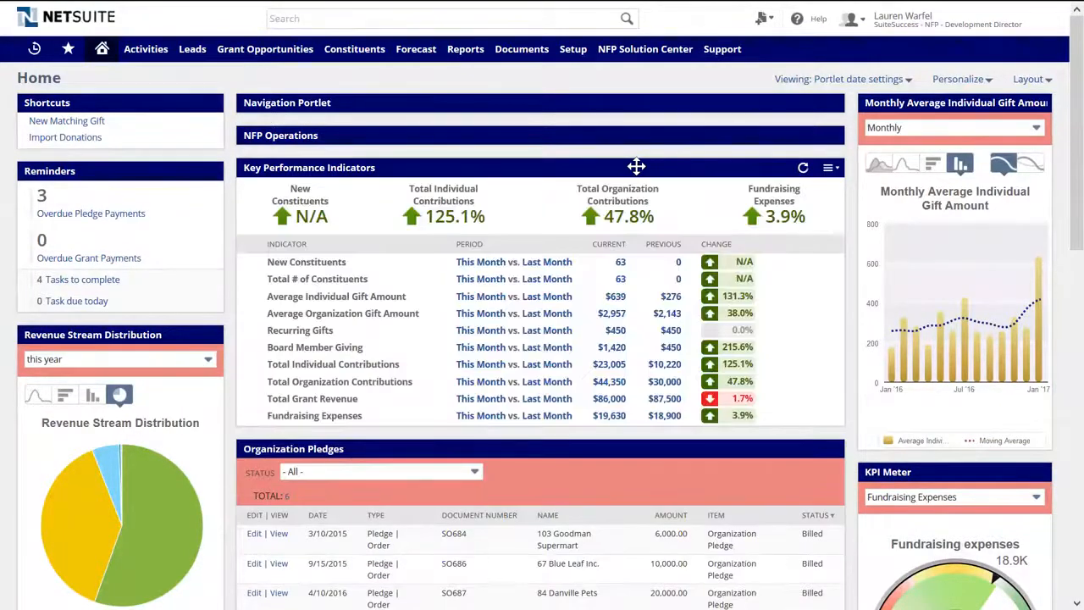
click(635, 135)
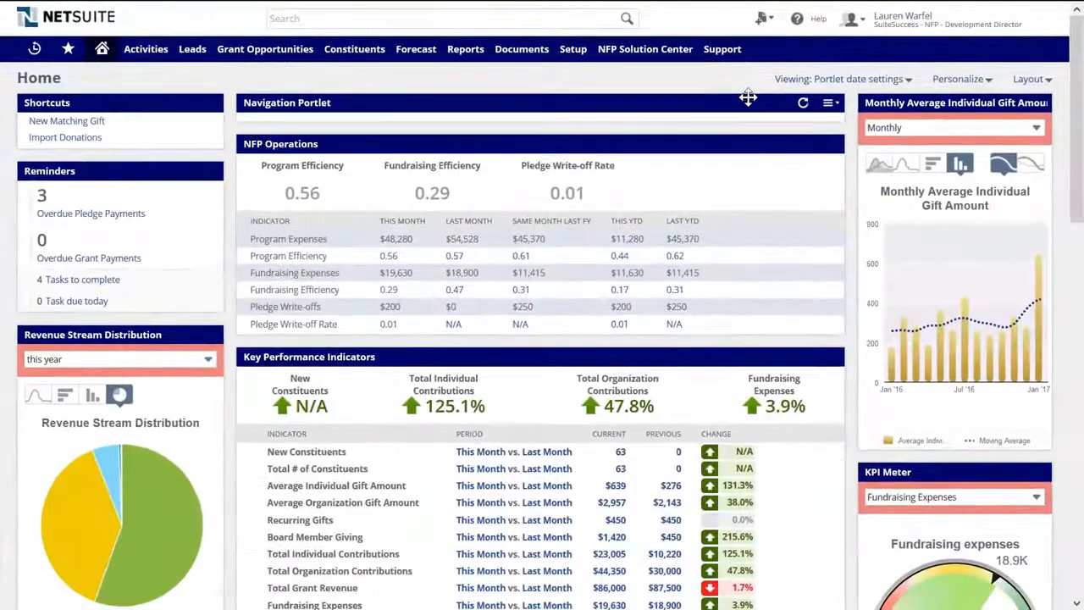
click(748, 98)
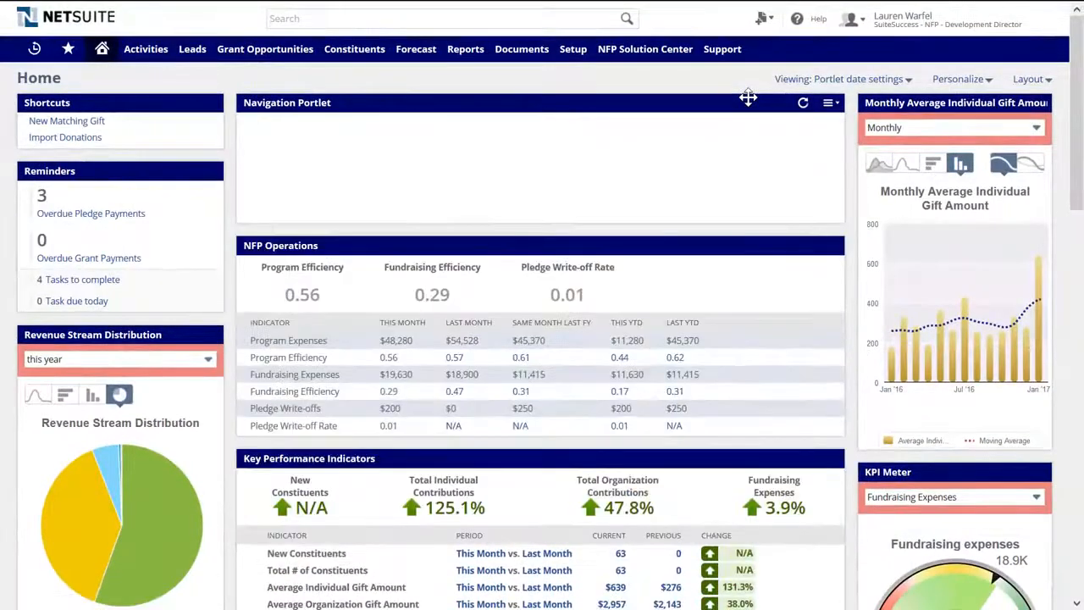